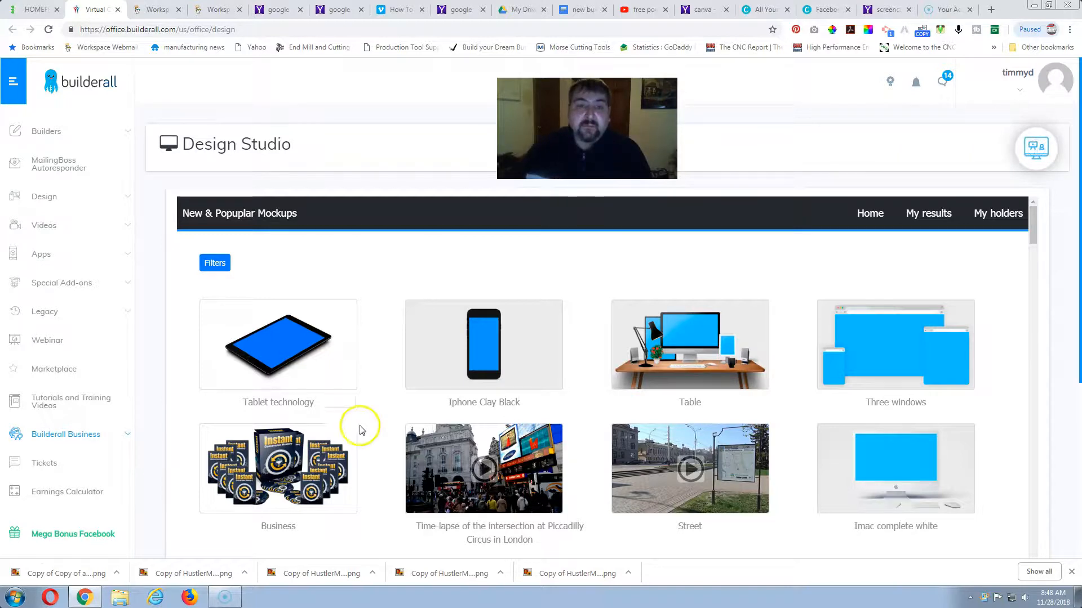
left_click(357, 381)
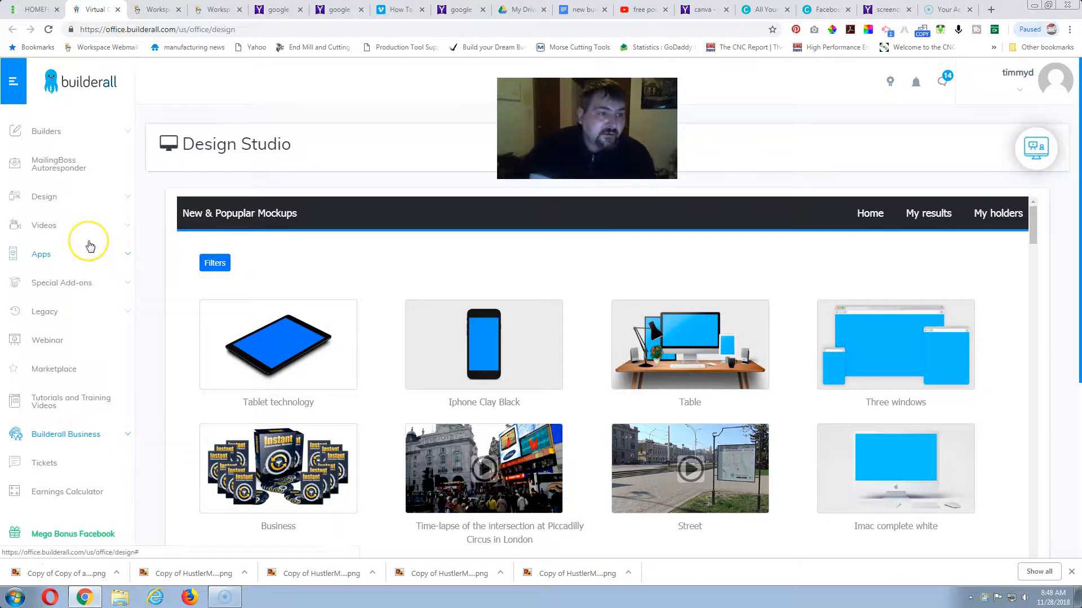
scroll(90, 246, "down", 1)
scroll(90, 246, "down", 3)
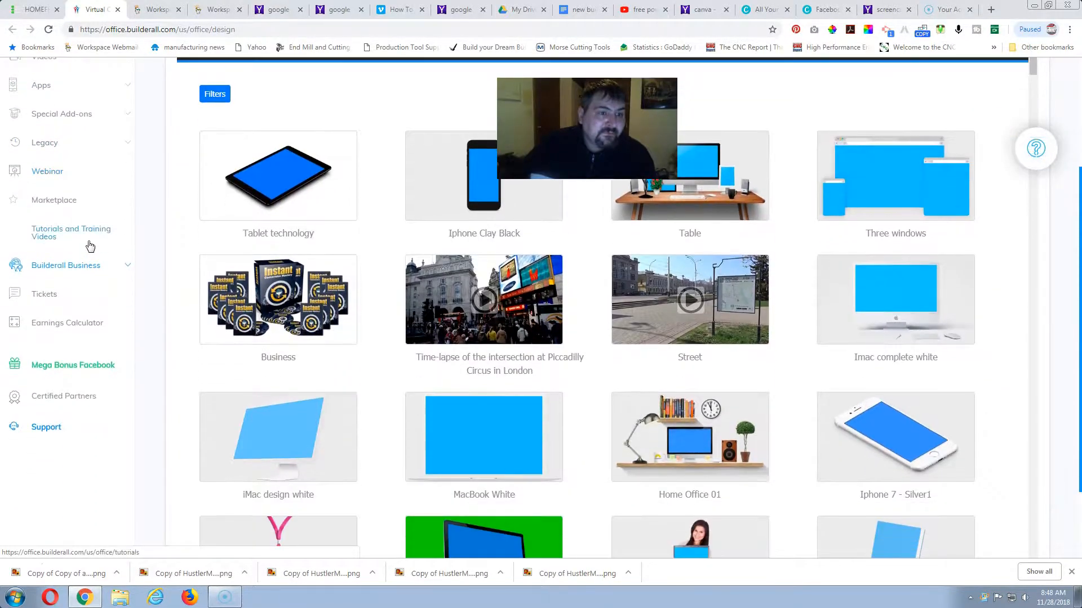
scroll(90, 247, "up", 3)
scroll(91, 246, "up", 1)
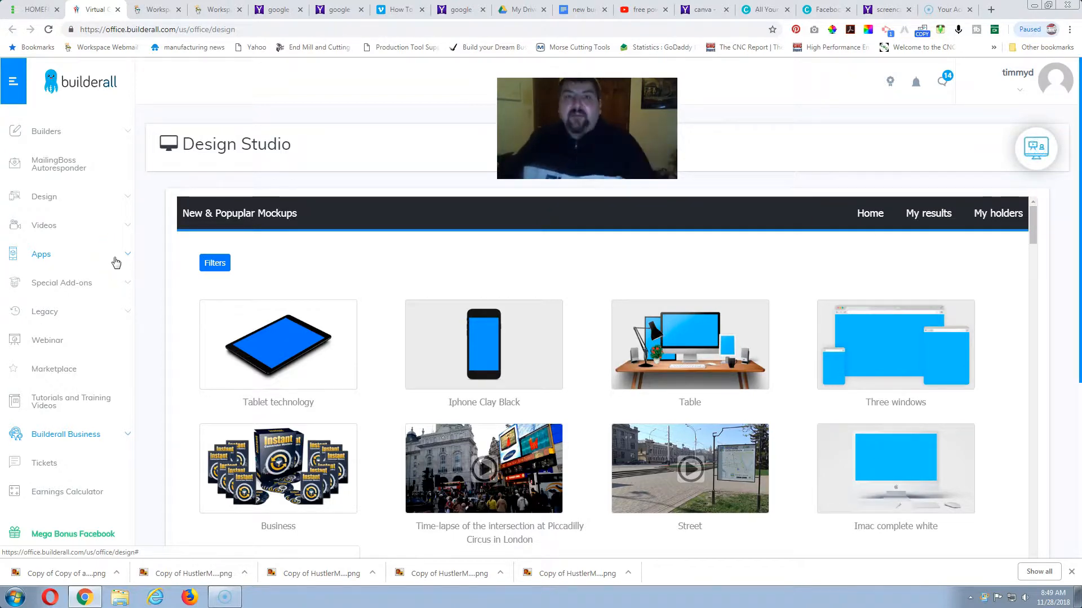
Browse the mockup templates in Design Studio, including the device, box, book cover and business card designs.
left_click(255, 365)
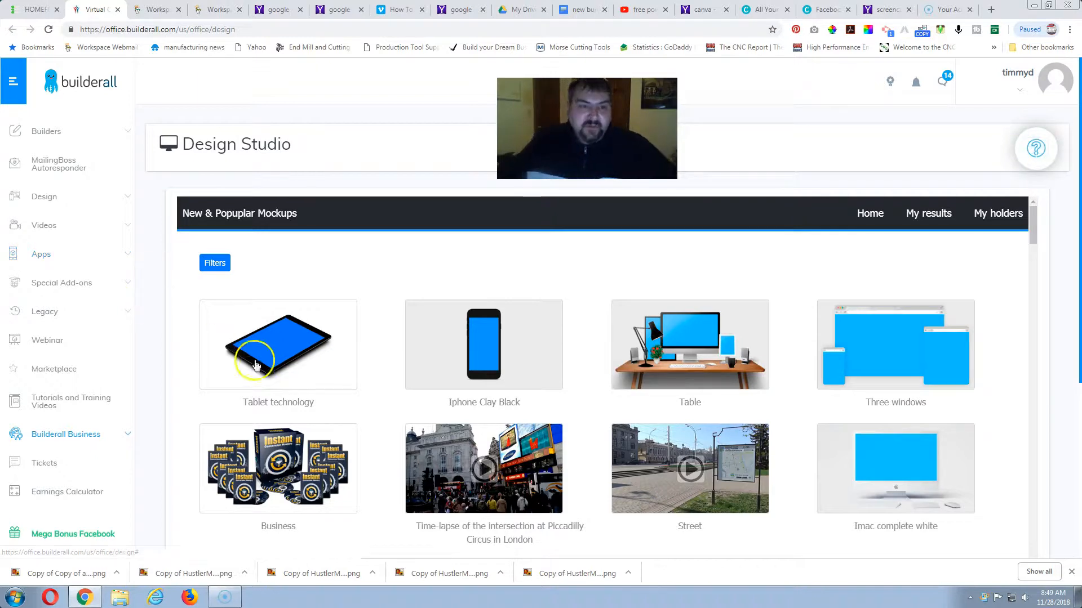
scroll(293, 360, "down", 5)
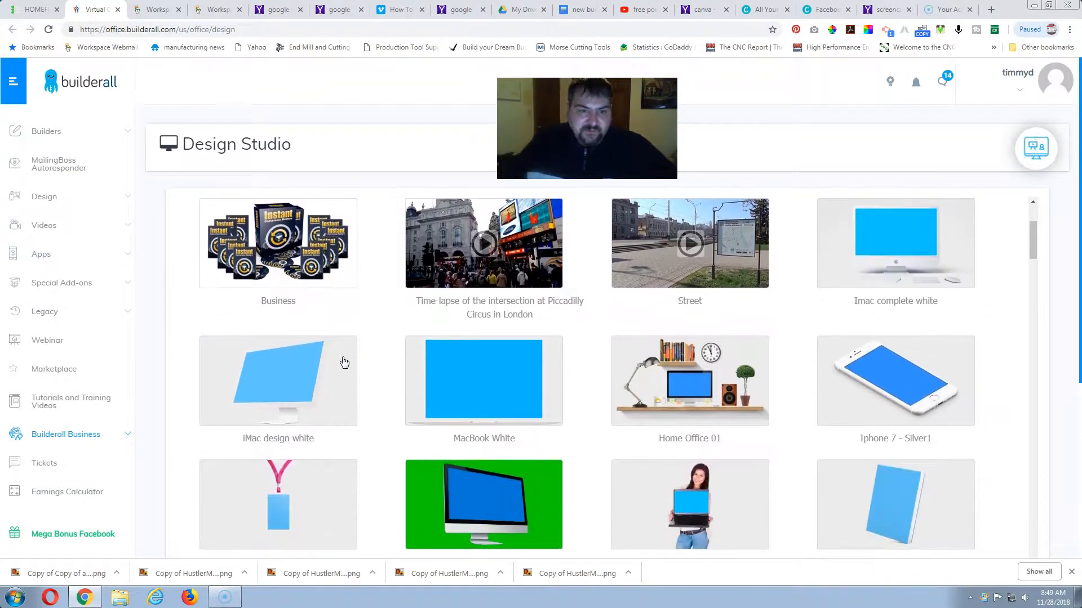
scroll(344, 362, "down", 5)
scroll(369, 363, "up", 2)
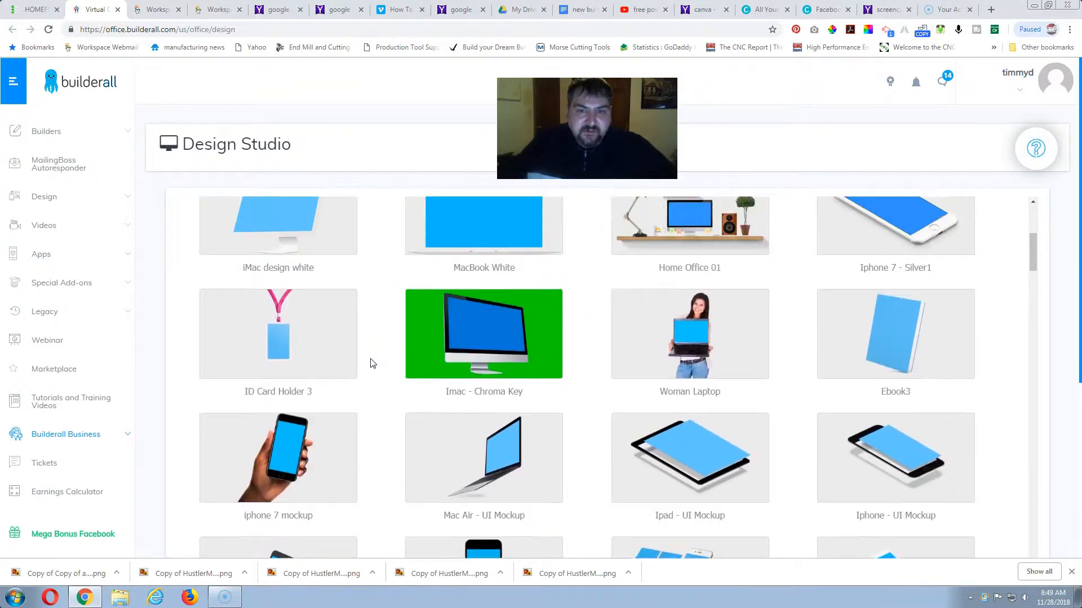
scroll(370, 363, "up", 5)
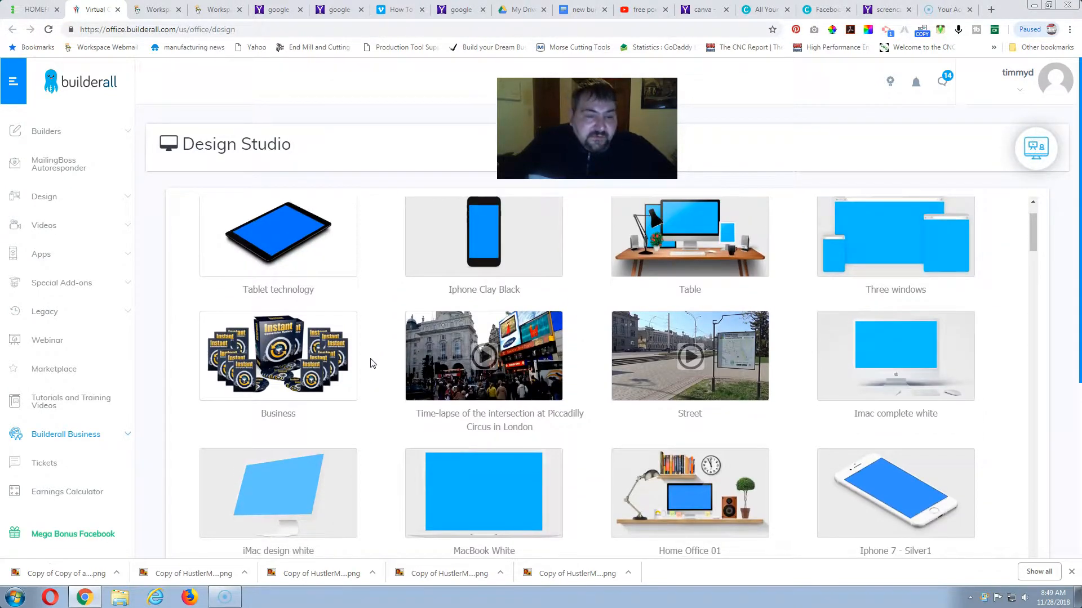
scroll(416, 338, "down", 1)
scroll(438, 343, "down", 2)
scroll(439, 342, "up", 1)
scroll(438, 342, "down", 2)
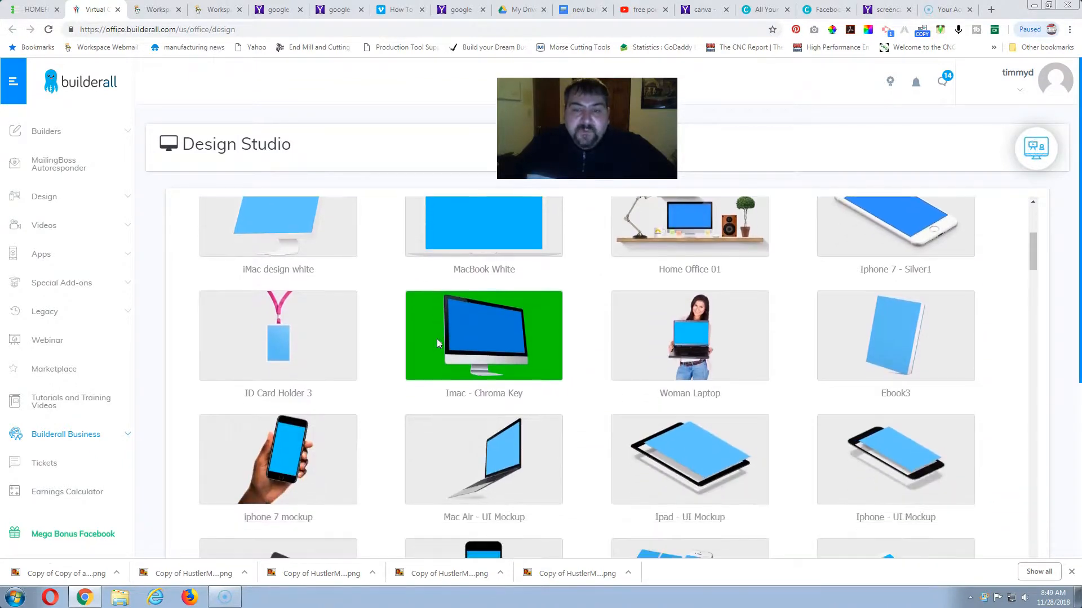
scroll(438, 344, "down", 4)
scroll(438, 344, "down", 5)
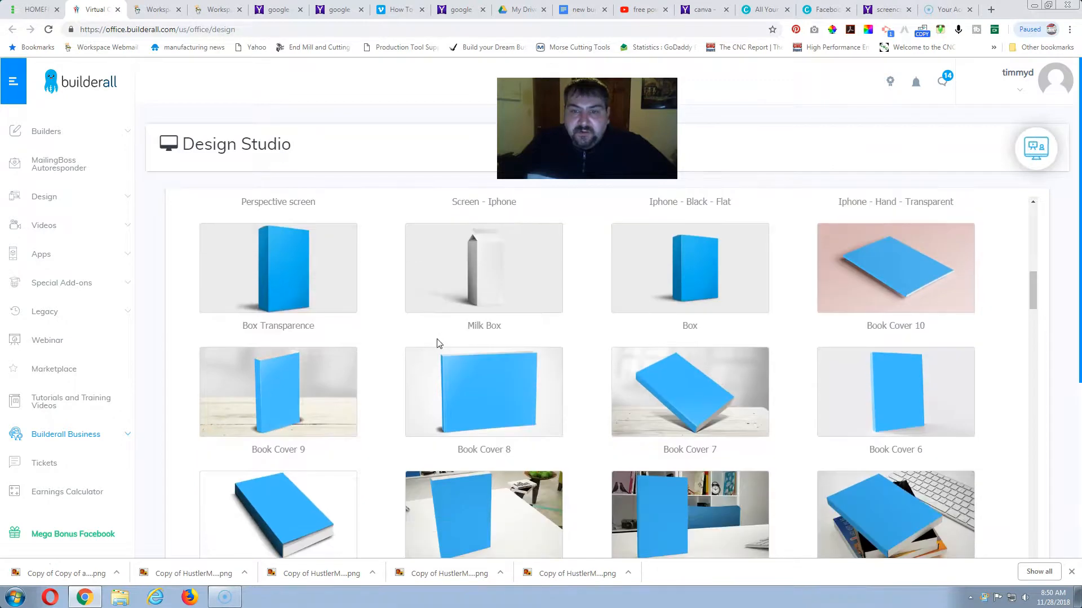
scroll(438, 342, "down", 1)
scroll(438, 343, "up", 6)
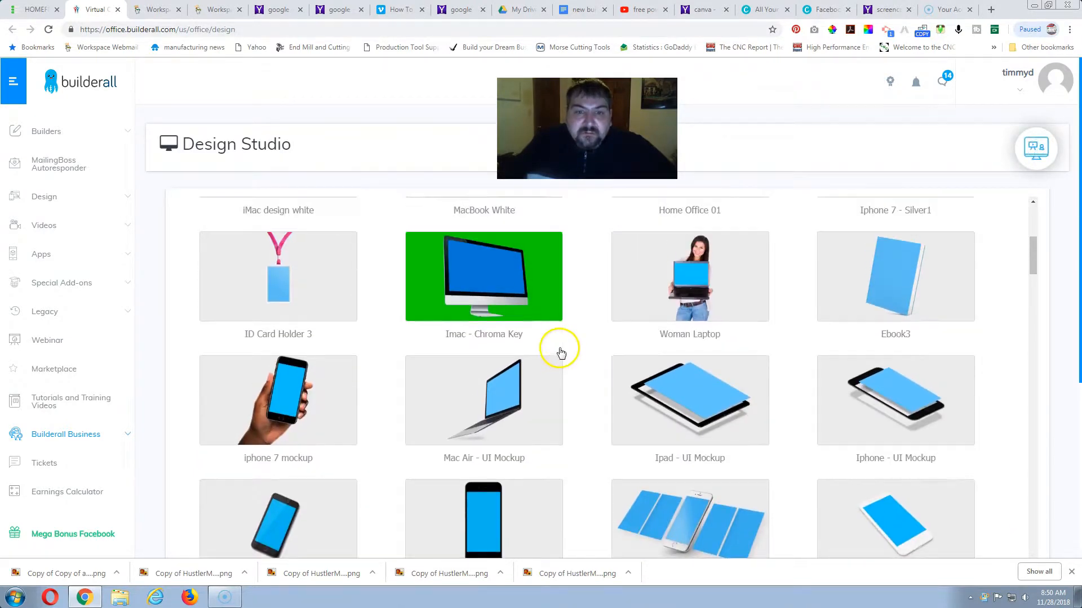
scroll(483, 328, "up", 1)
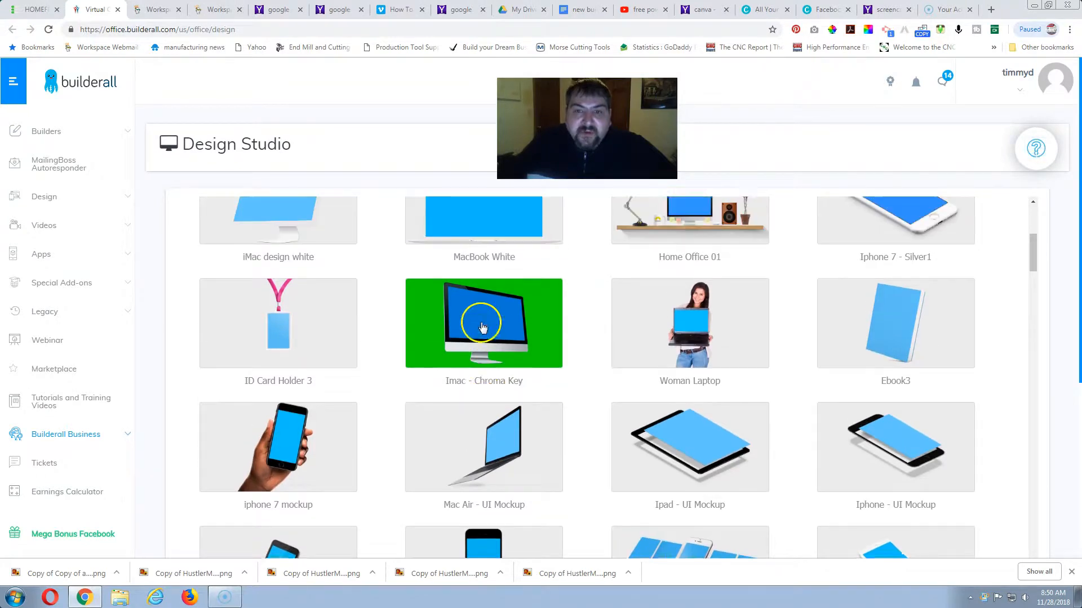
scroll(603, 365, "up", 1)
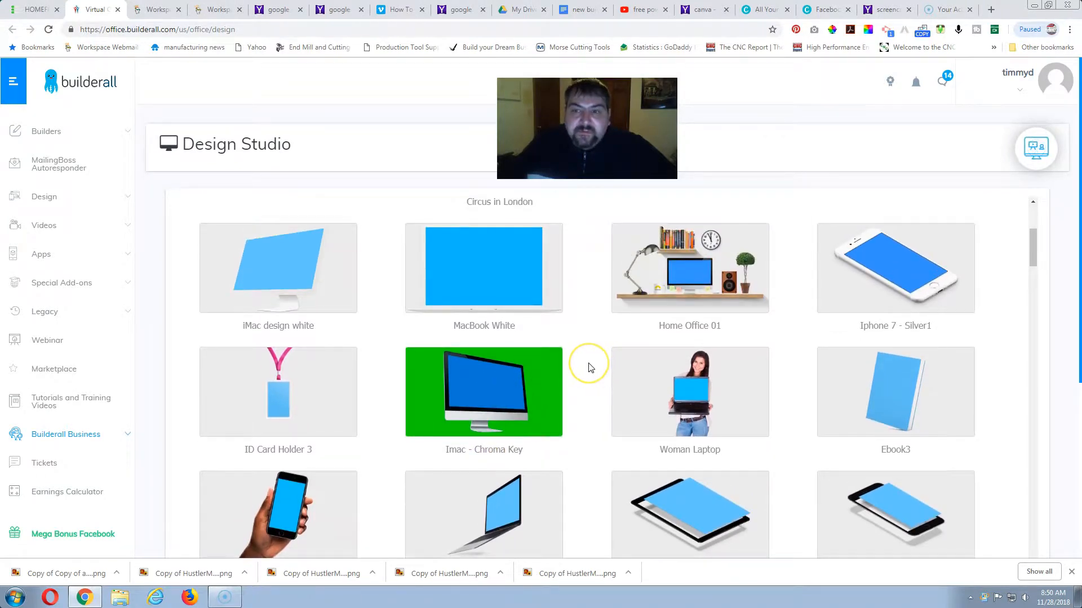
scroll(589, 367, "down", 6)
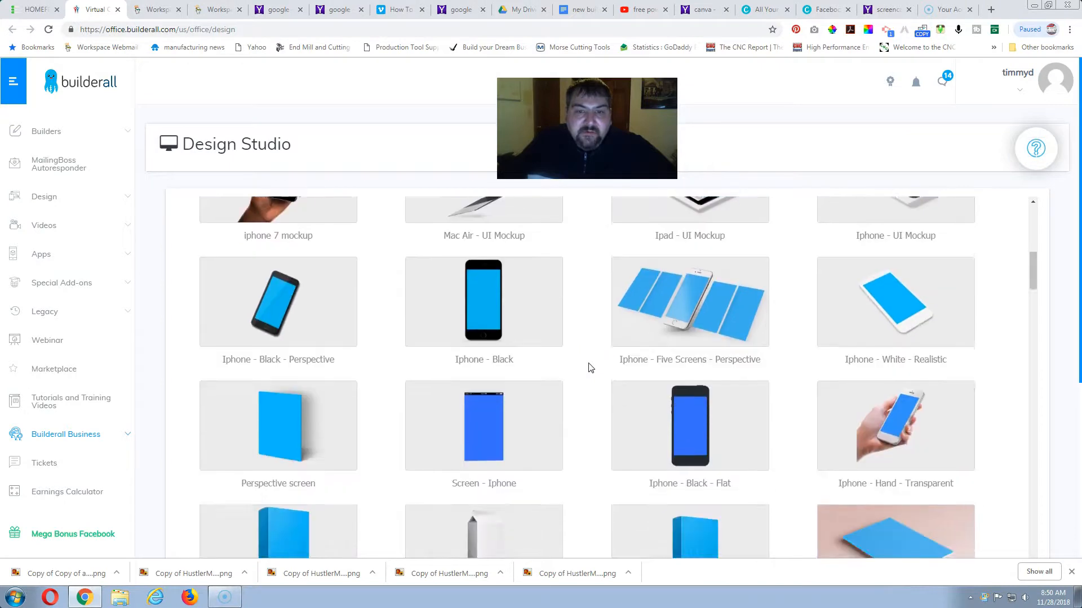
scroll(589, 367, "down", 10)
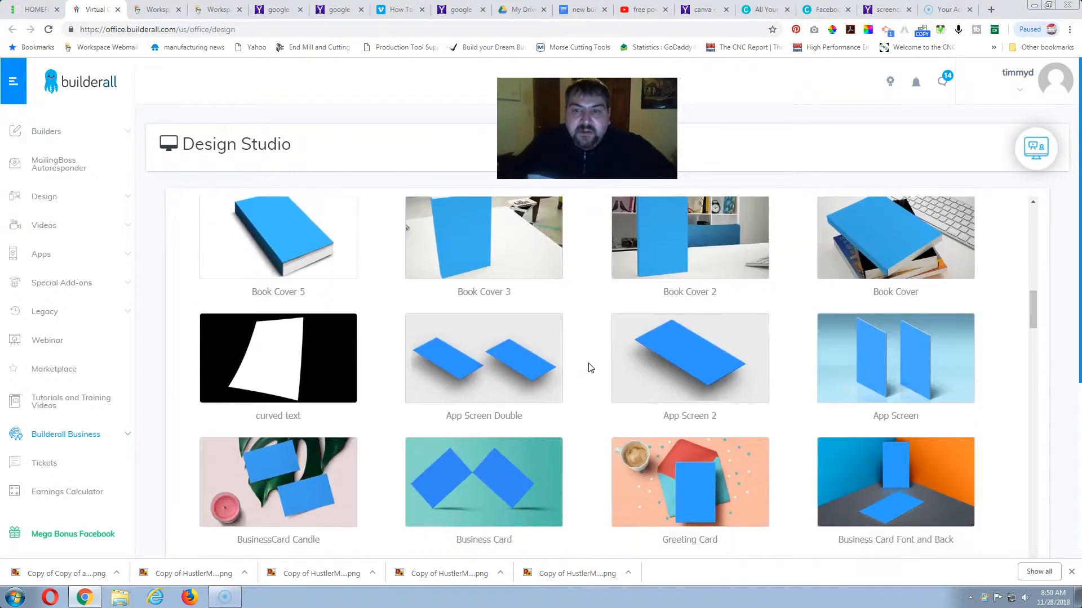
scroll(590, 368, "down", 8)
scroll(589, 368, "down", 1)
scroll(647, 365, "up", 16)
scroll(653, 365, "up", 5)
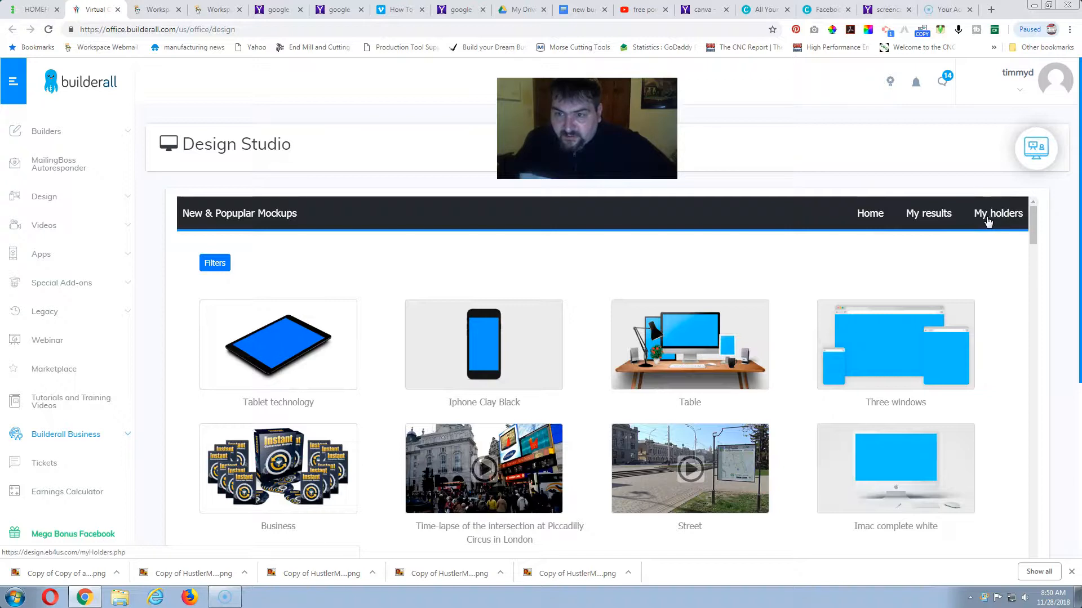
Open the saved mockup results, look through them, and briefly play and pause a desk-scene video mockup.
left_click(932, 215)
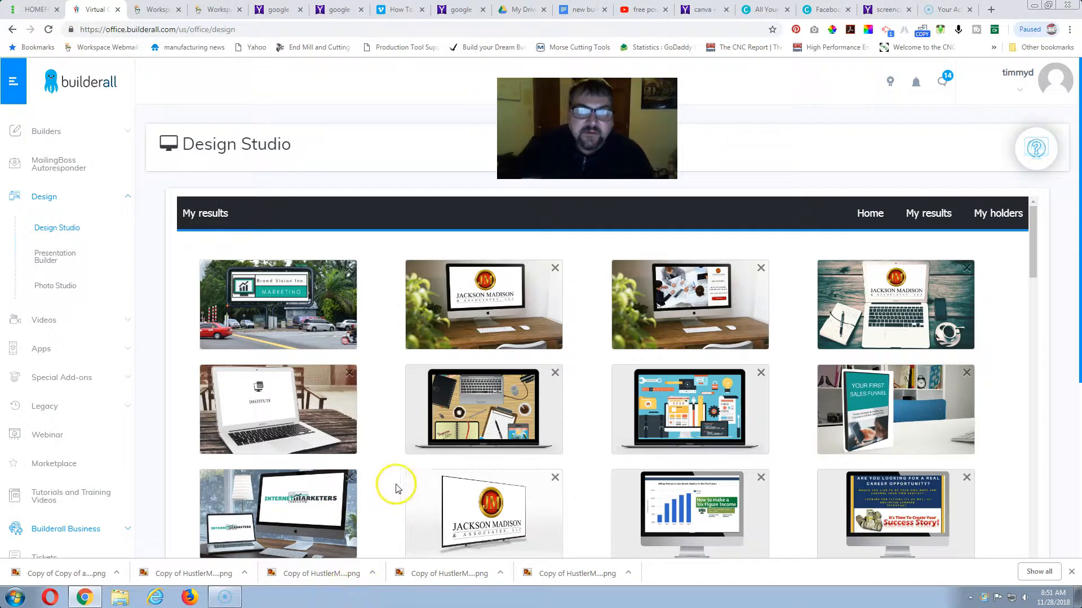
scroll(445, 467, "down", 2)
scroll(482, 427, "down", 4)
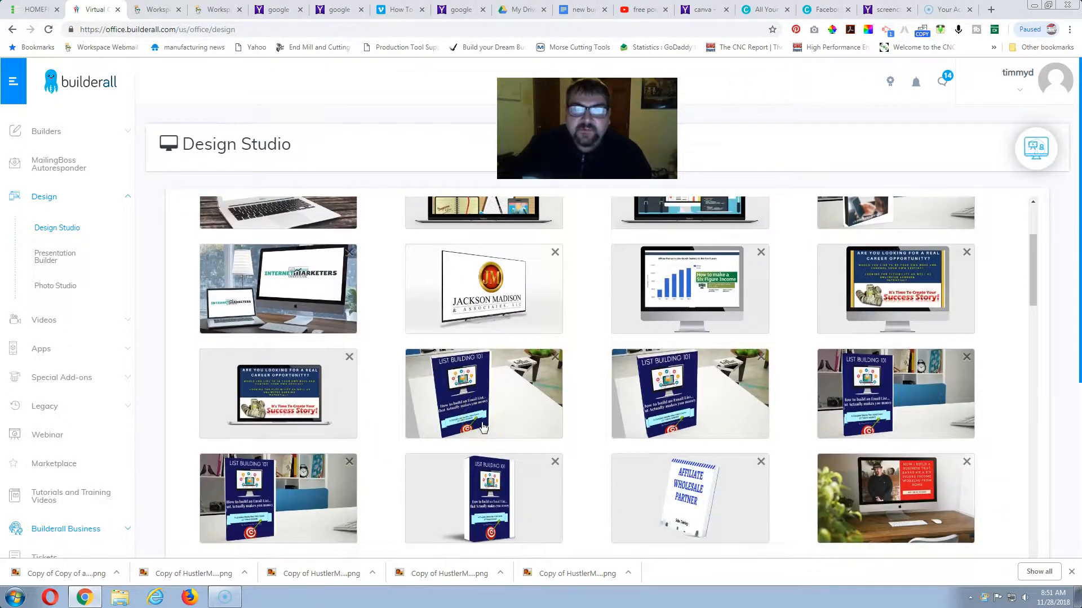
scroll(483, 426, "down", 5)
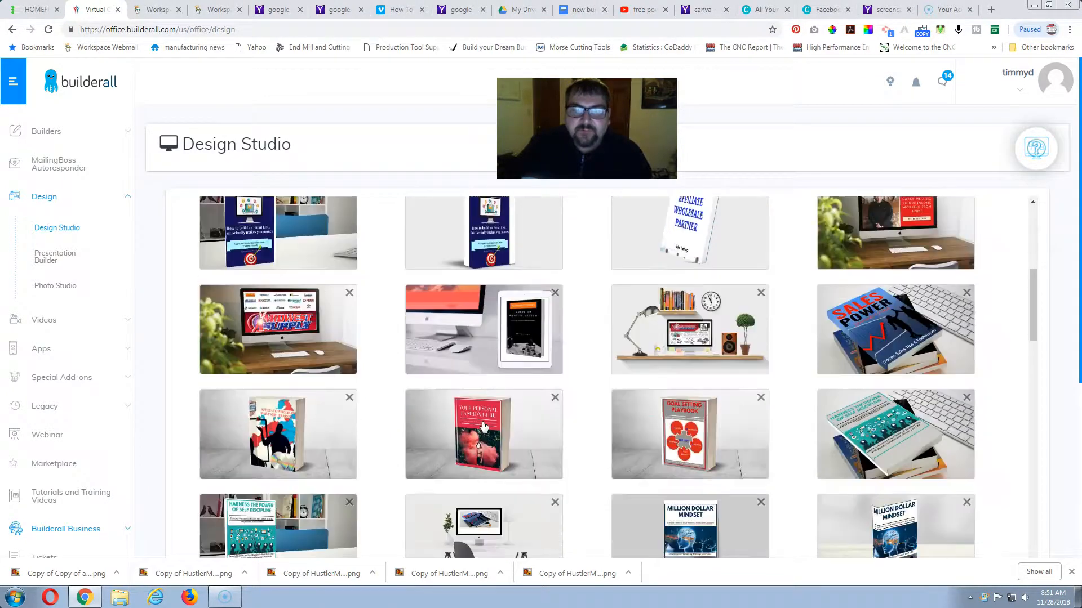
scroll(482, 426, "down", 6)
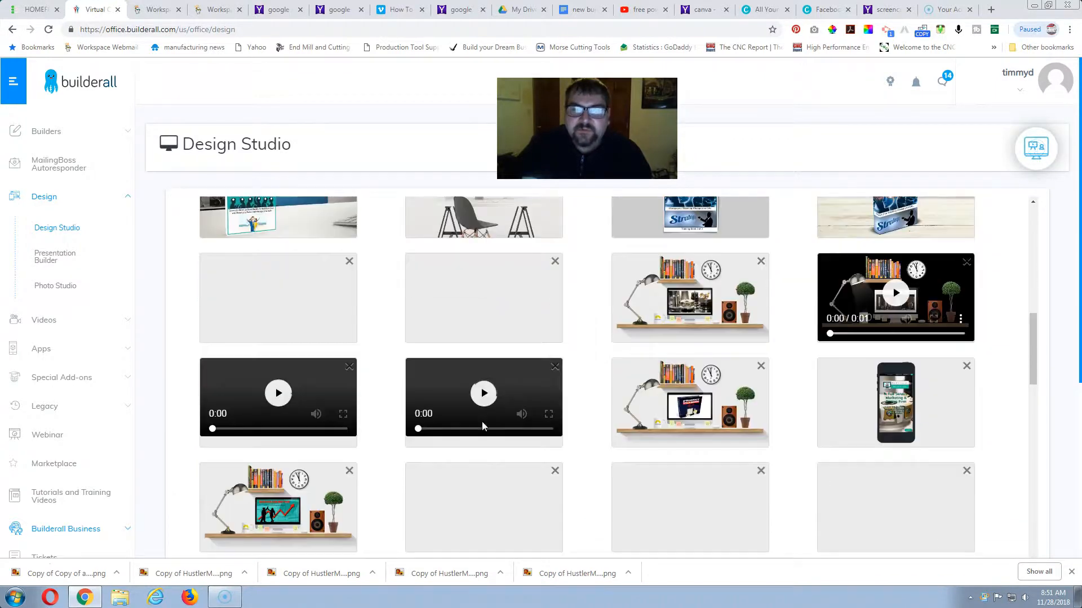
scroll(484, 427, "down", 3)
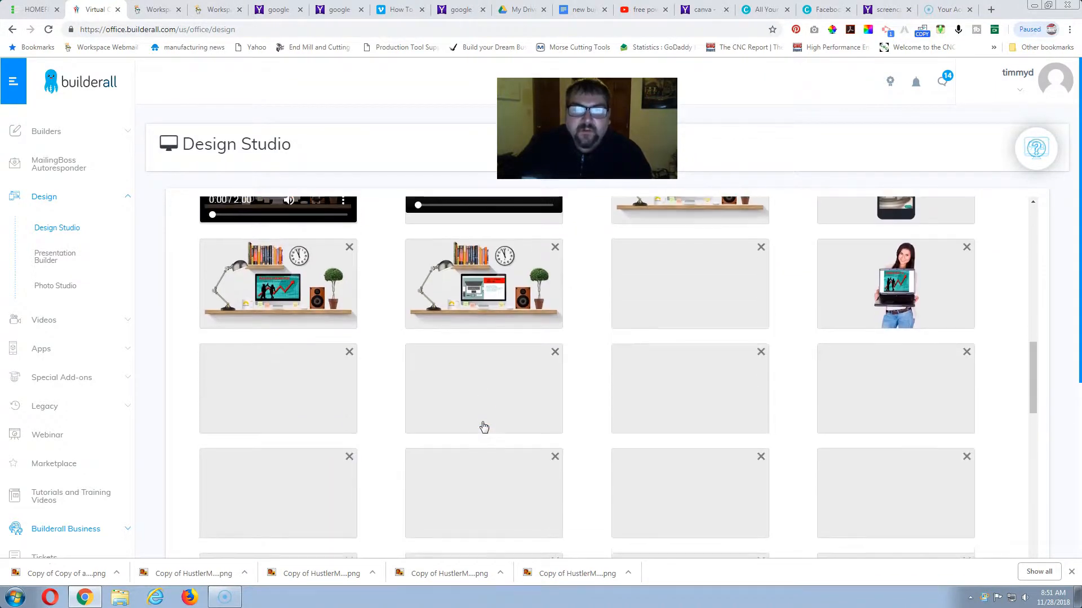
scroll(484, 427, "up", 2)
scroll(484, 427, "up", 1)
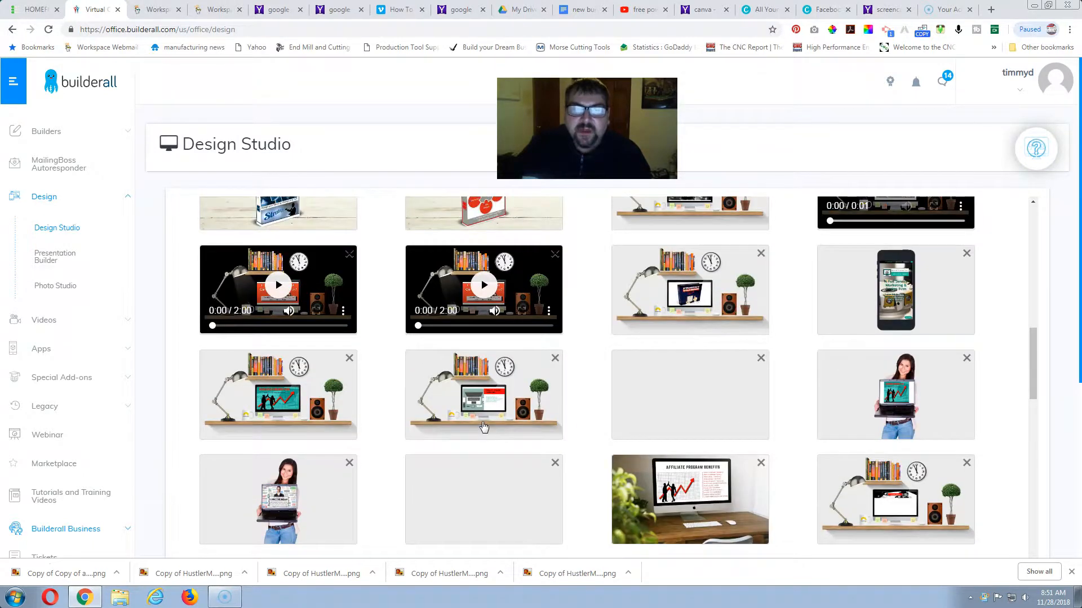
left_click(471, 306)
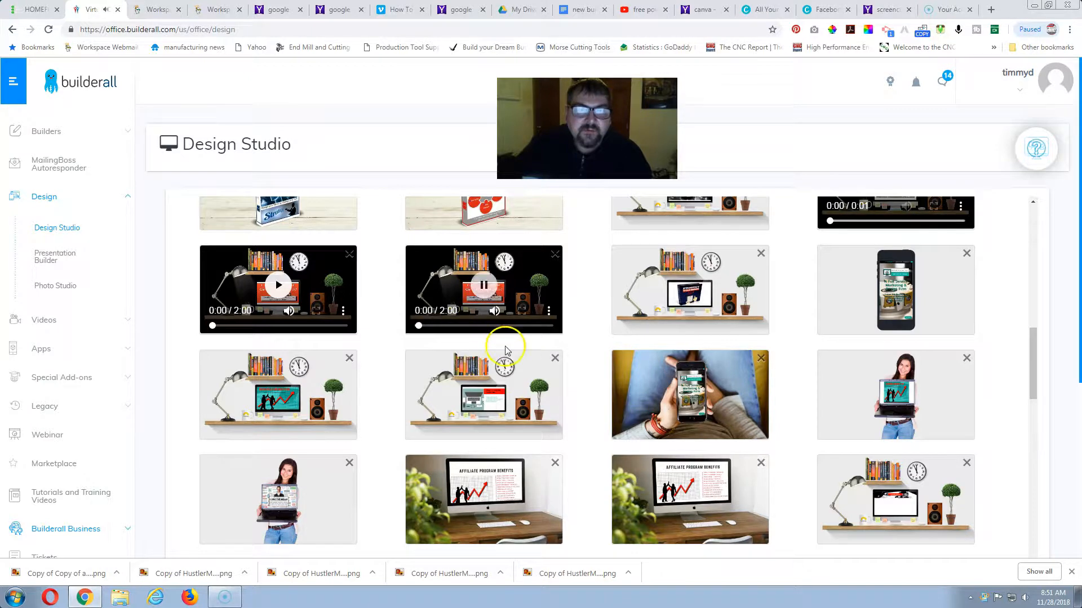
left_click(448, 309)
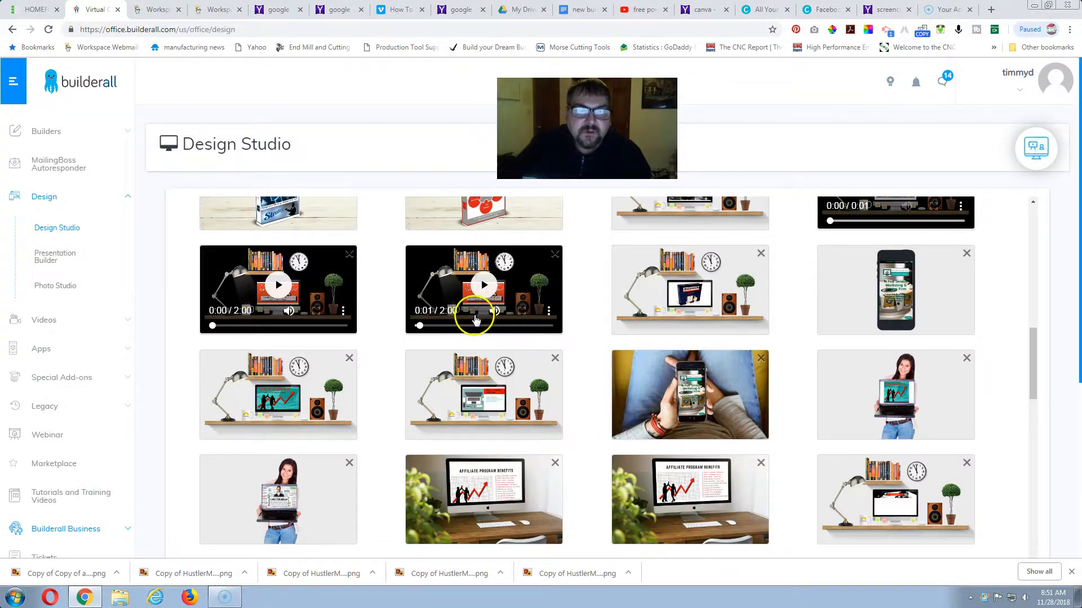
Examine the remaining saved results and preview the presenter video mockup with the red background near the end of the list.
scroll(479, 322, "down", 12)
scroll(487, 325, "up", 3)
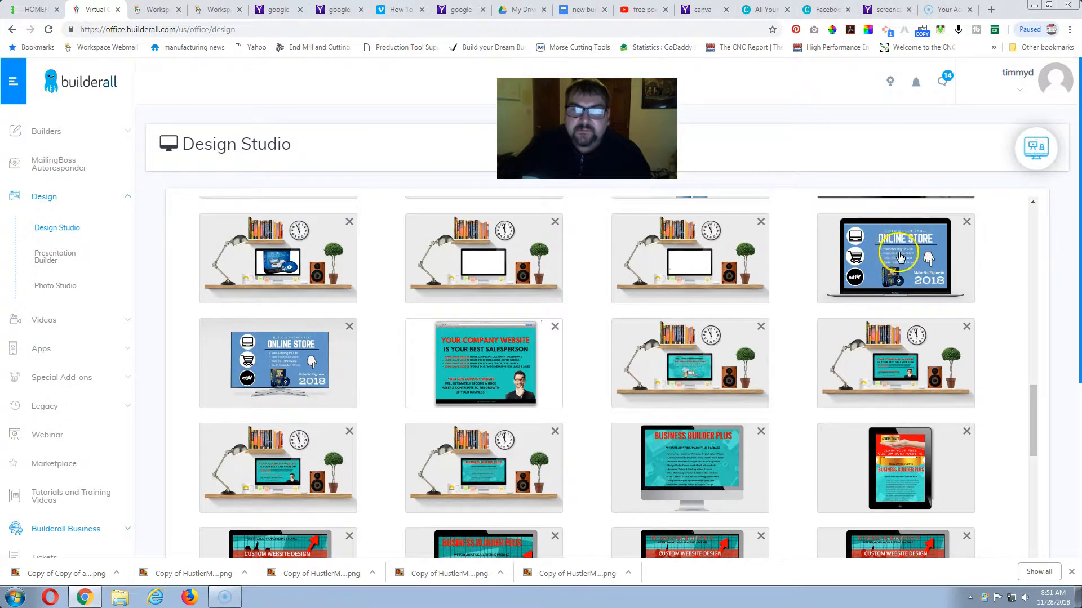
scroll(853, 276, "down", 6)
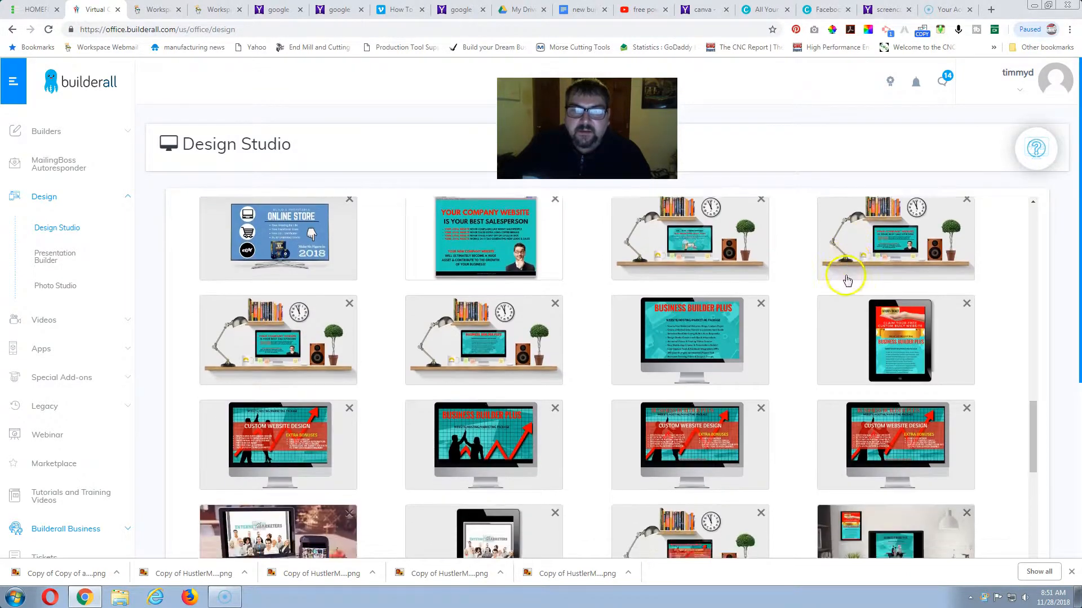
scroll(627, 304, "down", 10)
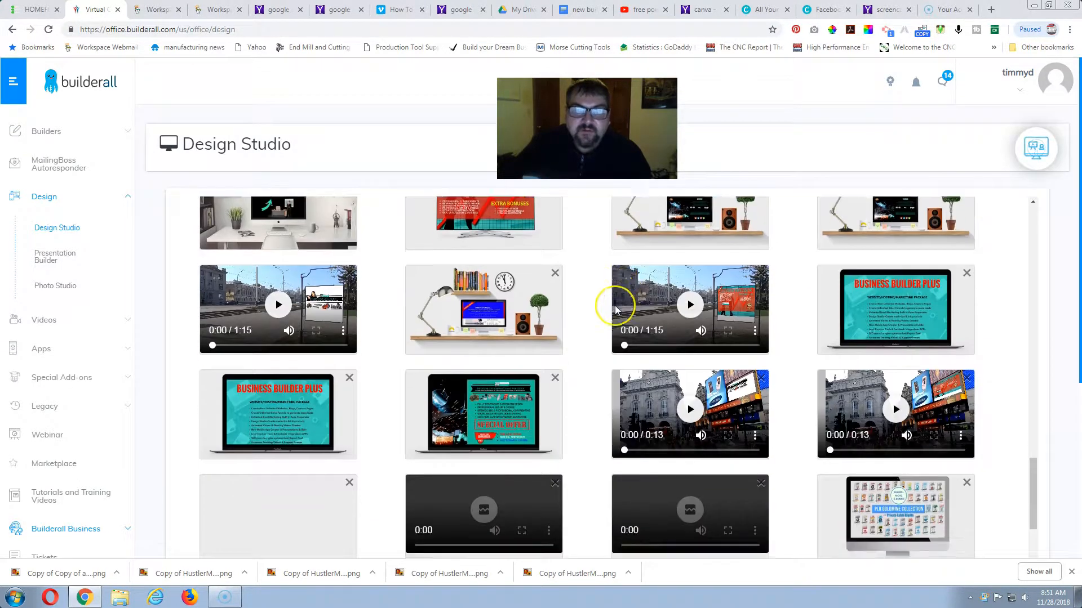
scroll(614, 305, "down", 8)
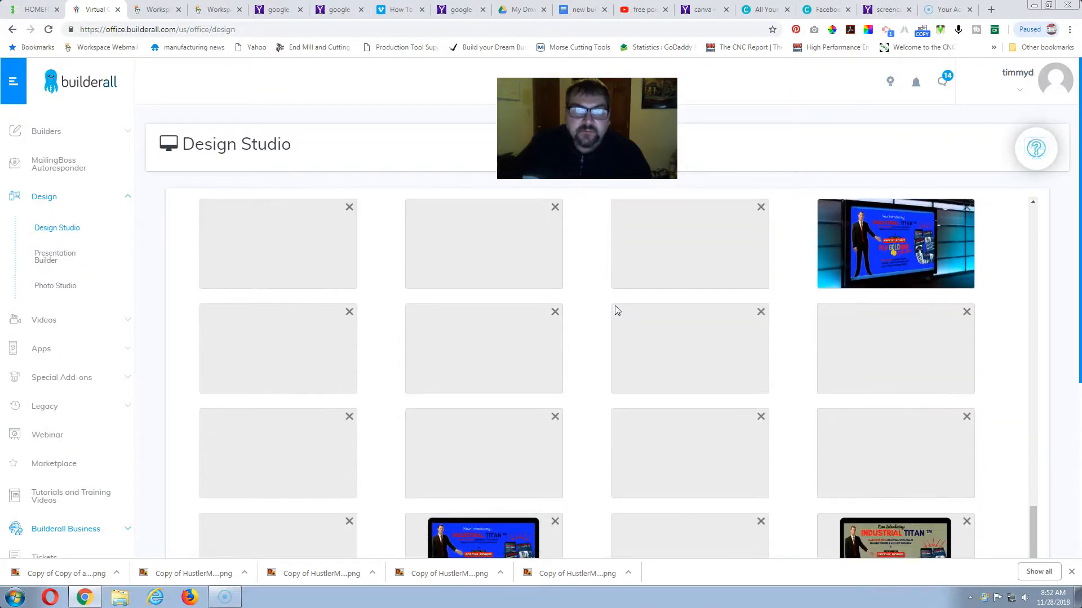
scroll(614, 305, "down", 8)
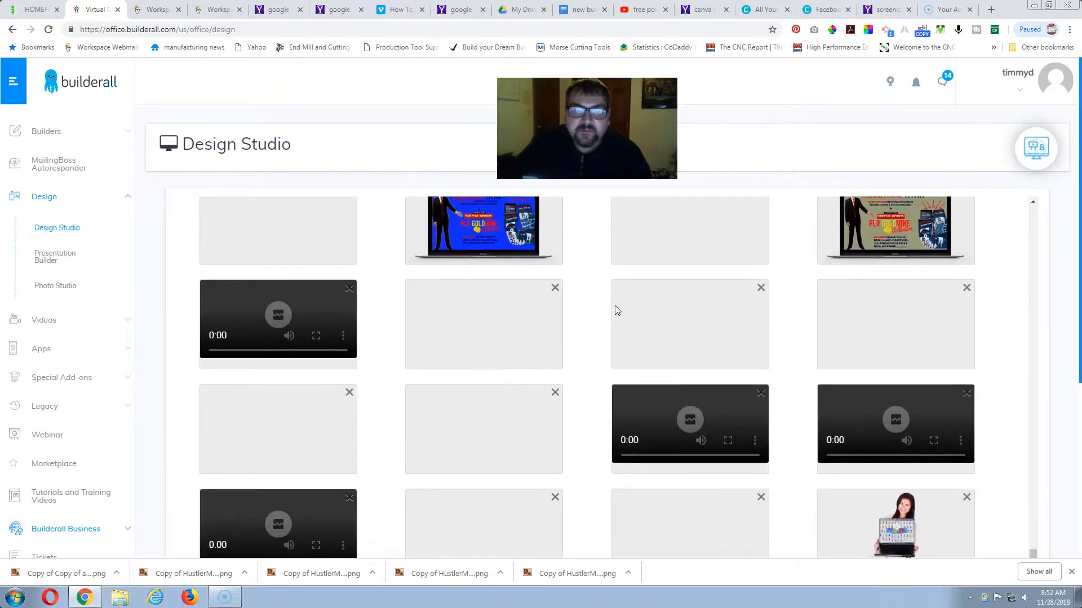
scroll(614, 305, "down", 3)
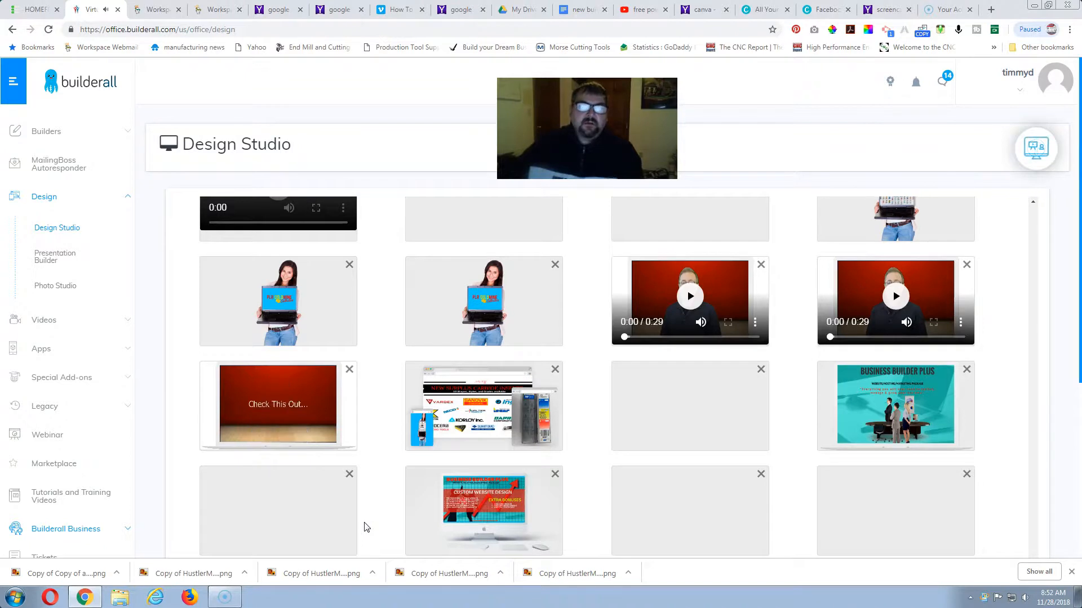
left_click(374, 507)
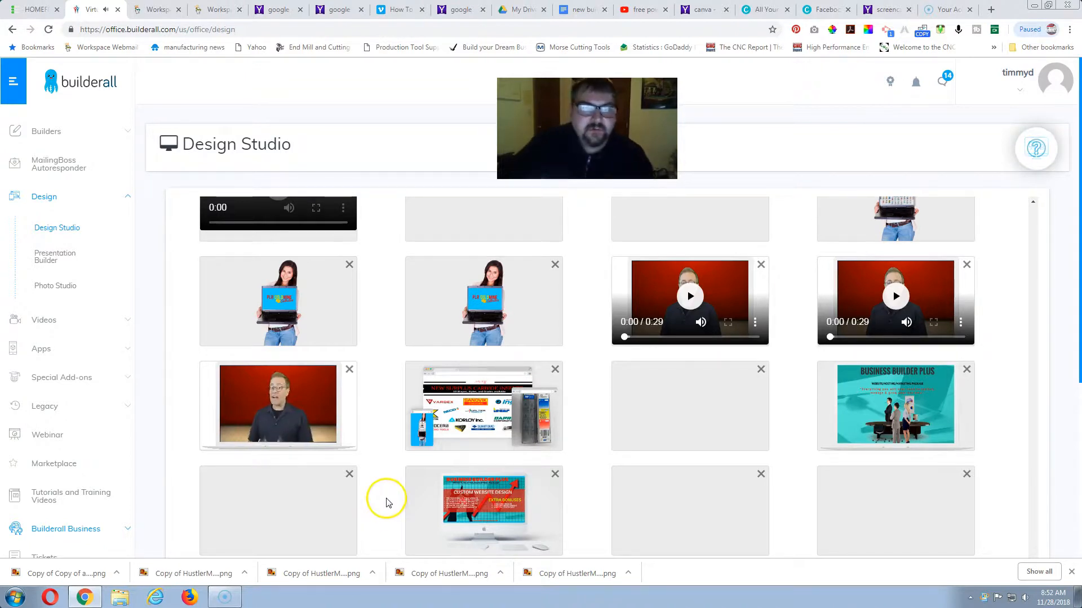
scroll(385, 504, "up", 3)
scroll(385, 504, "down", 2)
left_click(284, 453)
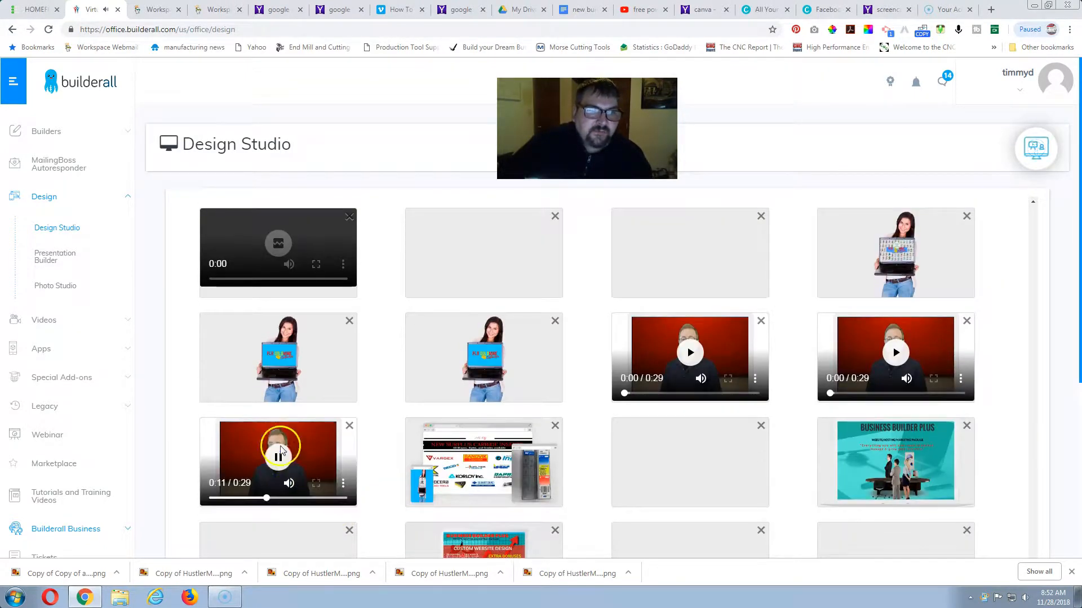
Return to the New & Popular Mockups templates and open the Table mockup.
scroll(281, 445, "up", 1)
scroll(280, 444, "down", 10)
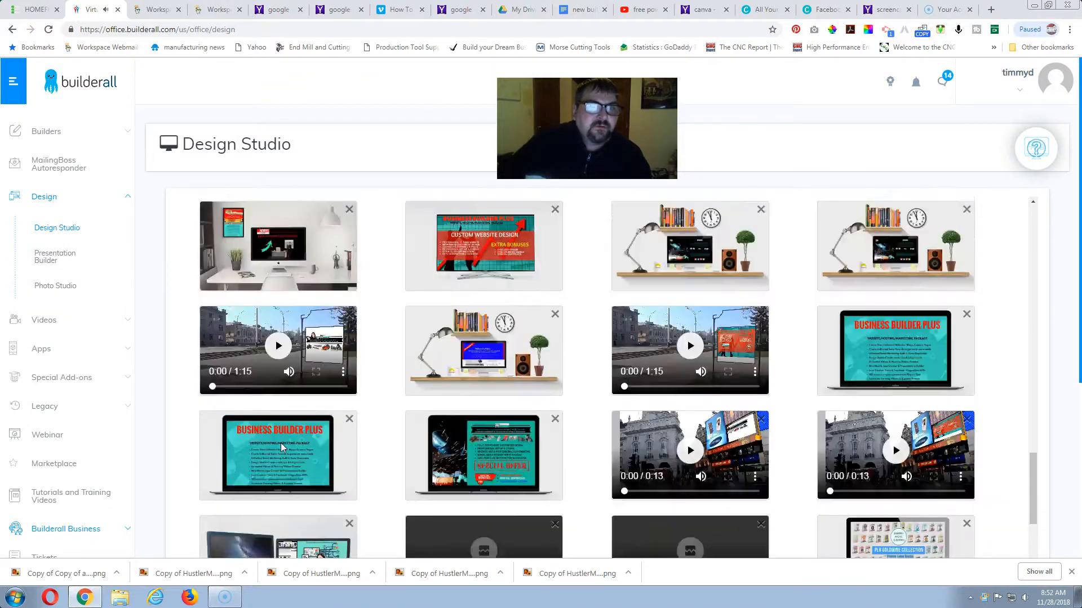
scroll(280, 445, "up", 15)
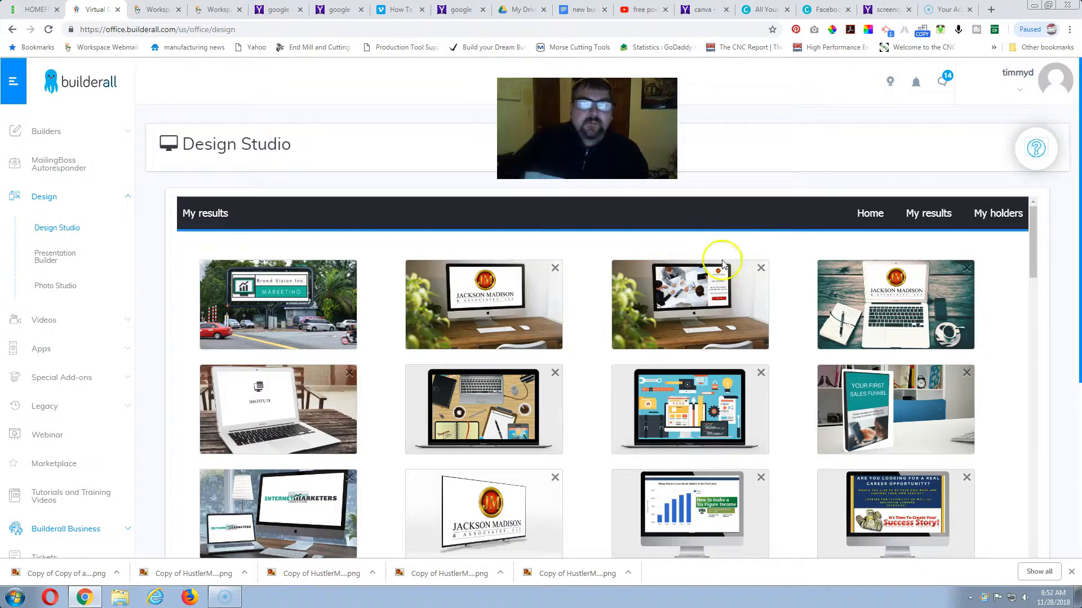
left_click(865, 213)
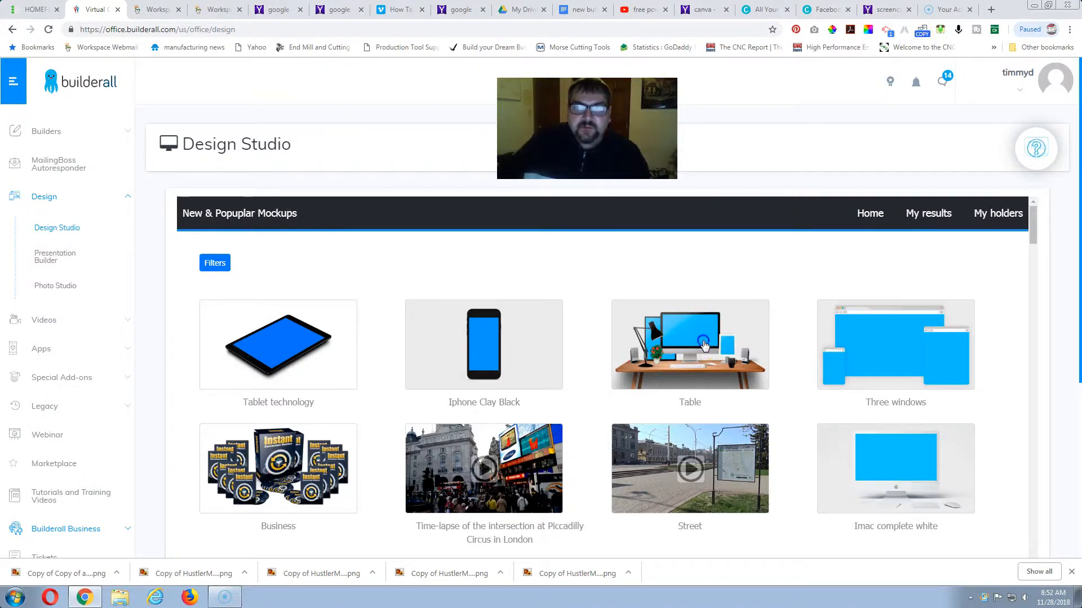
left_click(703, 344)
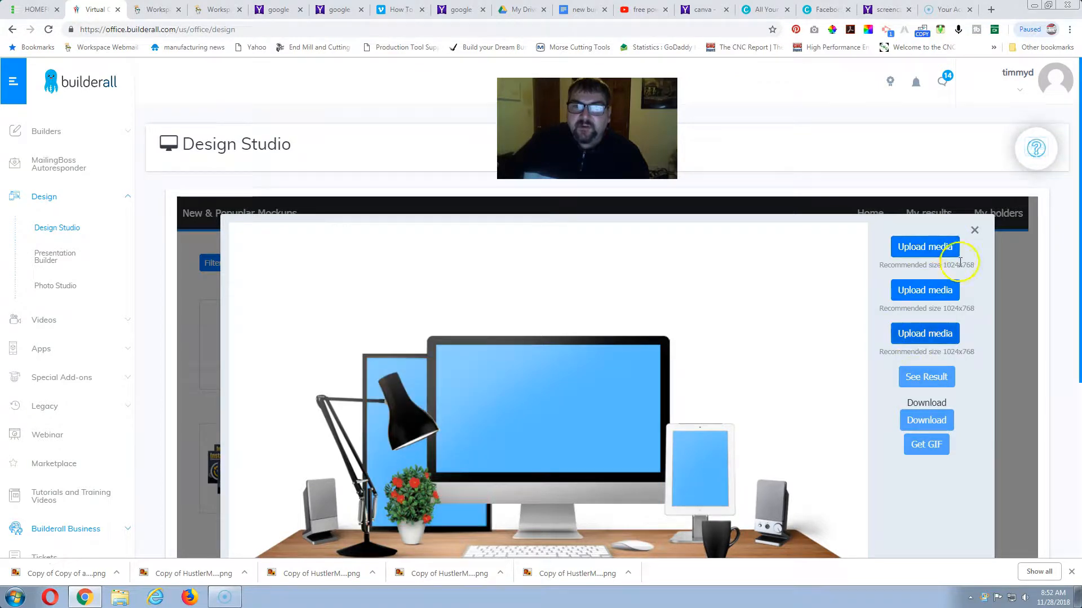
Close the Table mockup, browse the templates and open the Ebook3 mockup.
left_click(975, 229)
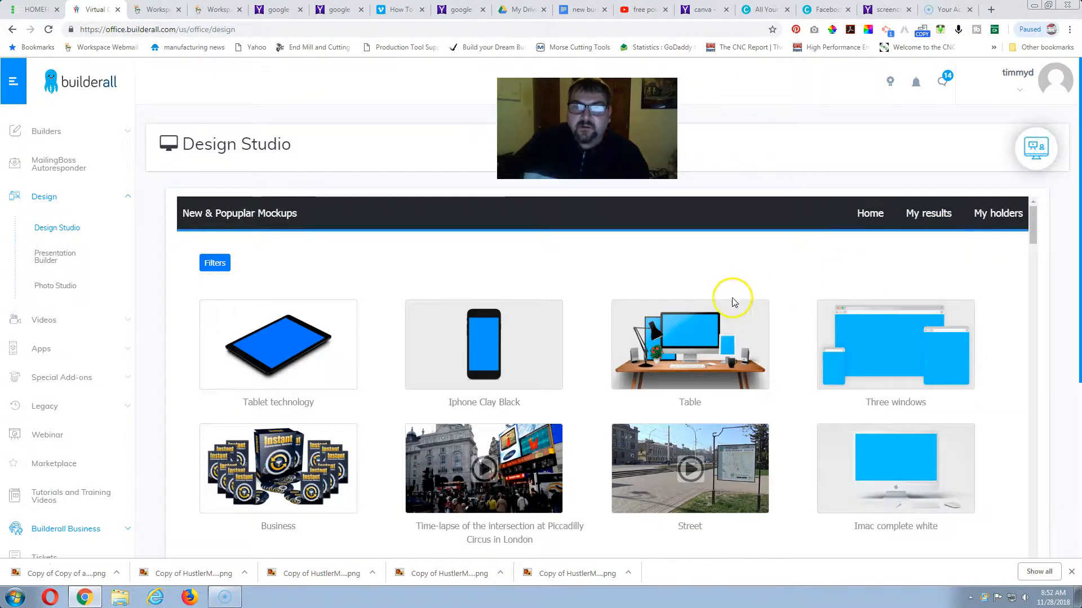
scroll(729, 294, "down", 6)
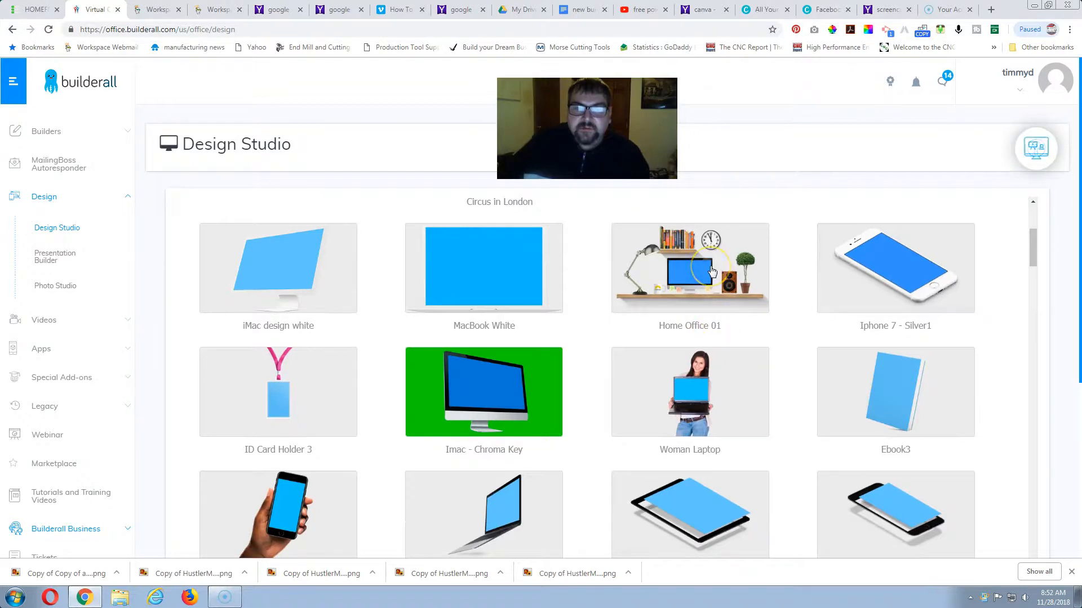
scroll(611, 309, "down", 1)
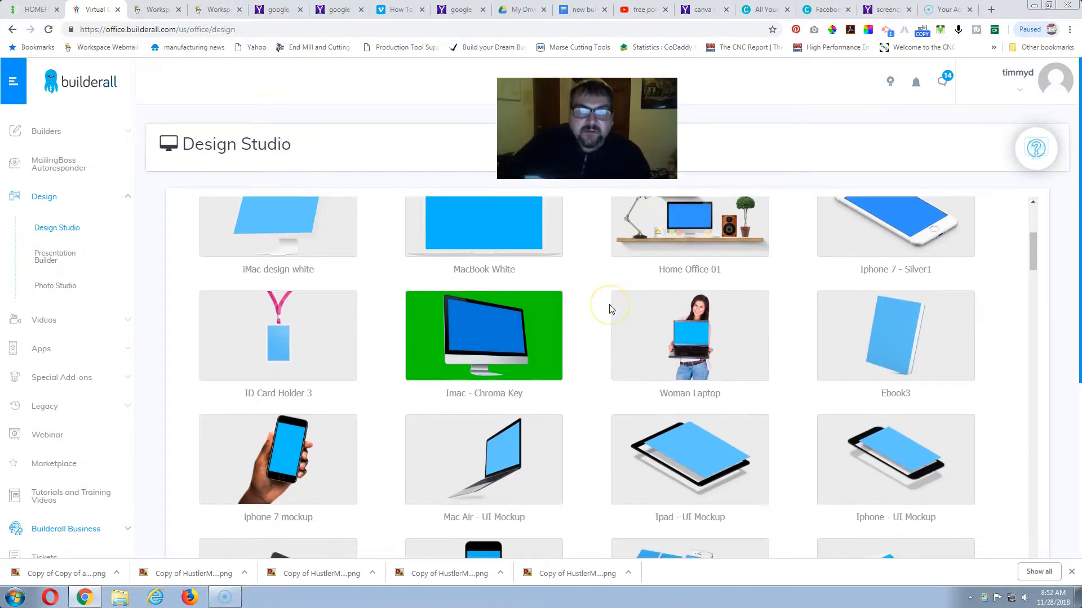
scroll(611, 309, "down", 4)
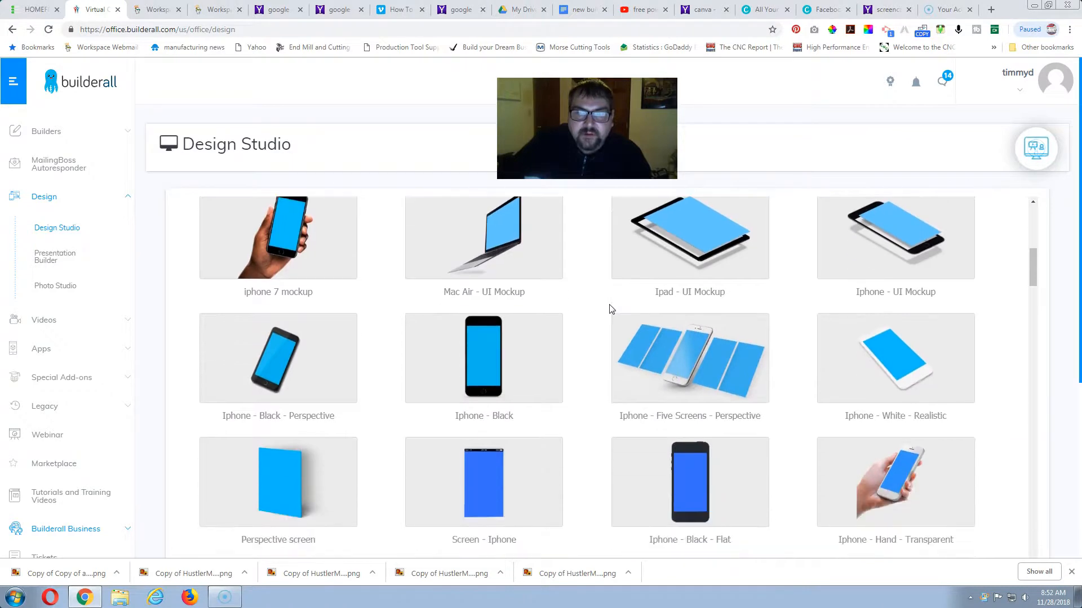
scroll(612, 309, "up", 3)
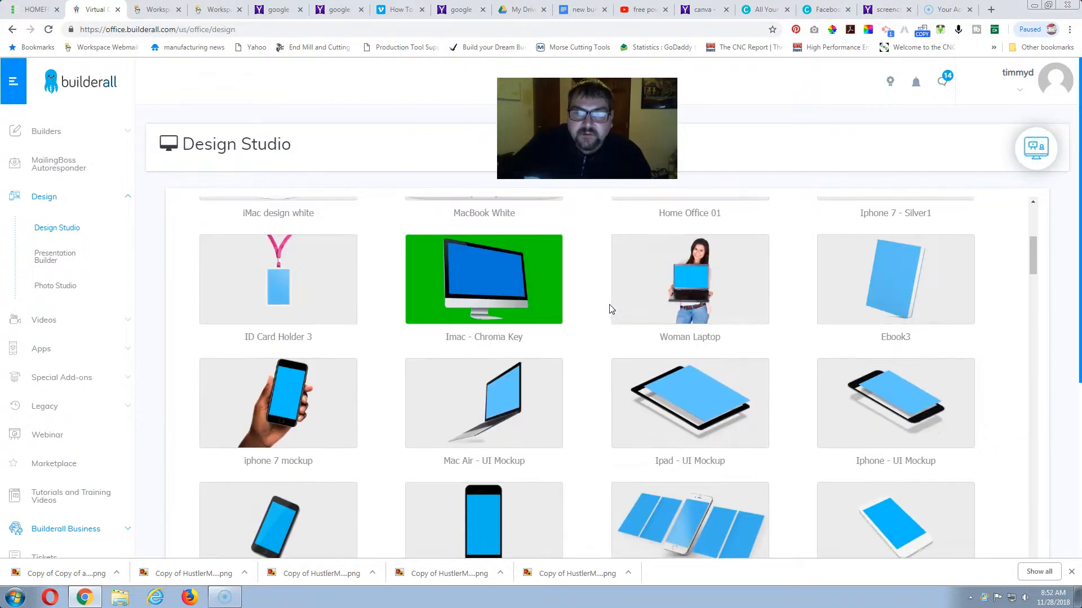
left_click(902, 288)
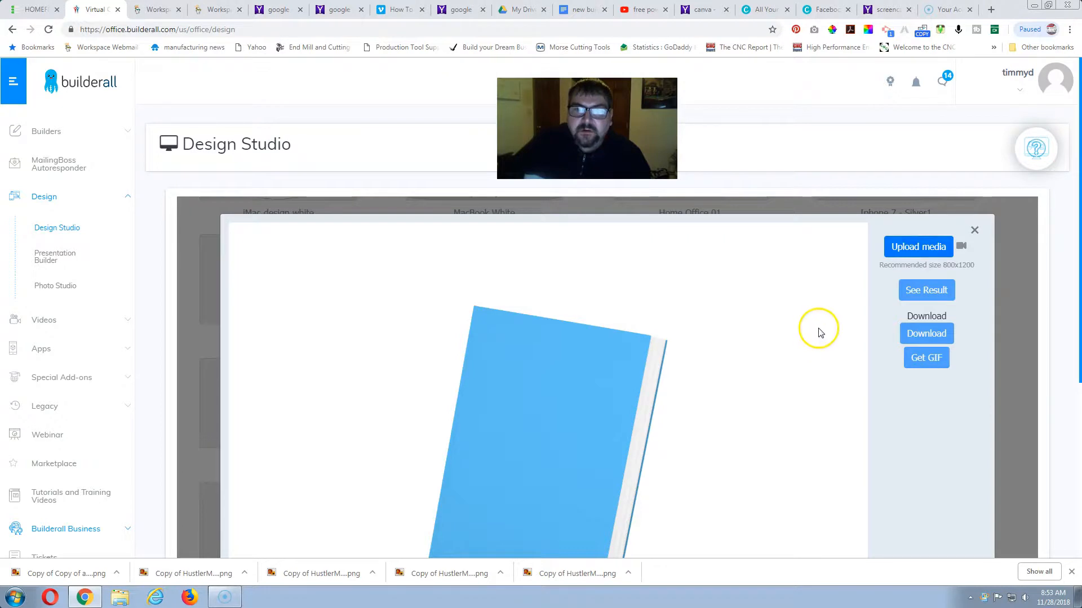
Upload the Powerful Headlines cover image to the book mockup, finding it in Downloads with the search term HEAD.
left_click(907, 247)
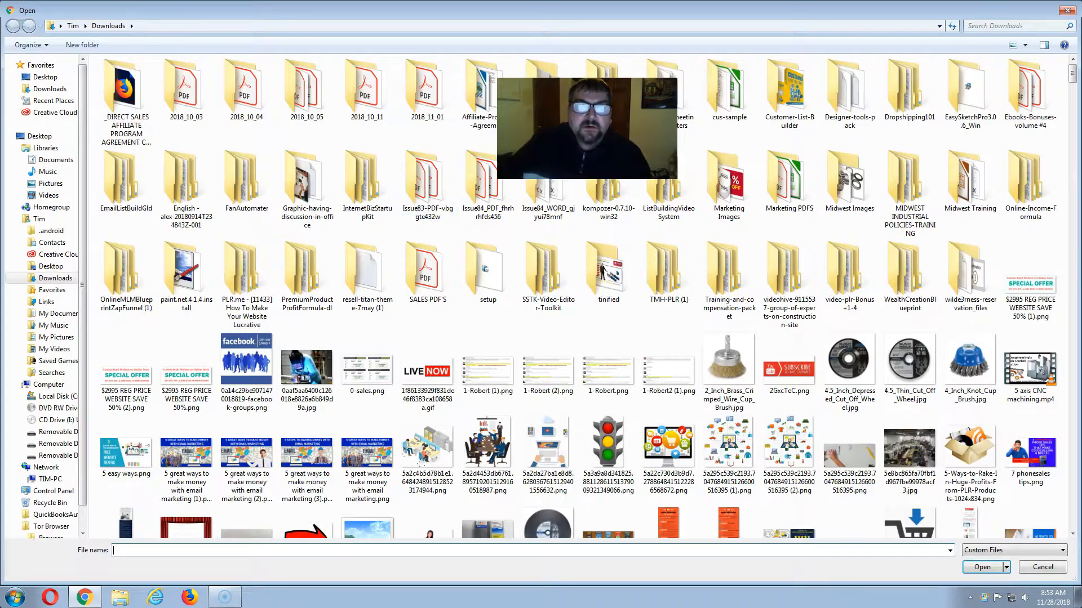
left_click(983, 26)
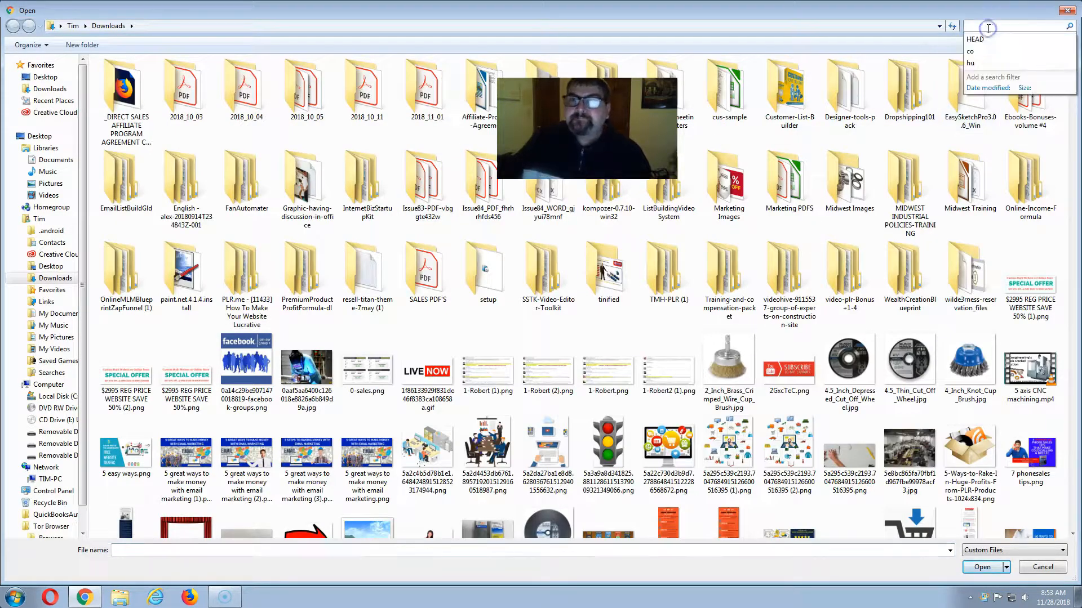
left_click(974, 39)
left_click(251, 93)
double_click(252, 92)
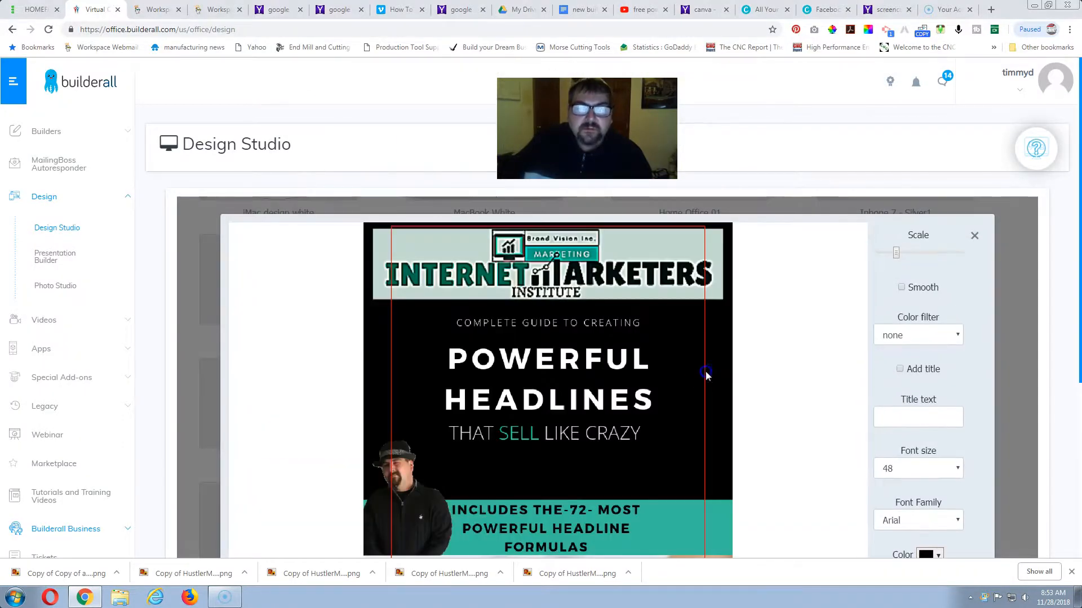
Scale the cover image down to just under the red frame's width and align it inside the frame's upper edge.
scroll(647, 370, "down", 4)
scroll(648, 369, "up", 2)
scroll(773, 307, "down", 1)
scroll(774, 307, "up", 3)
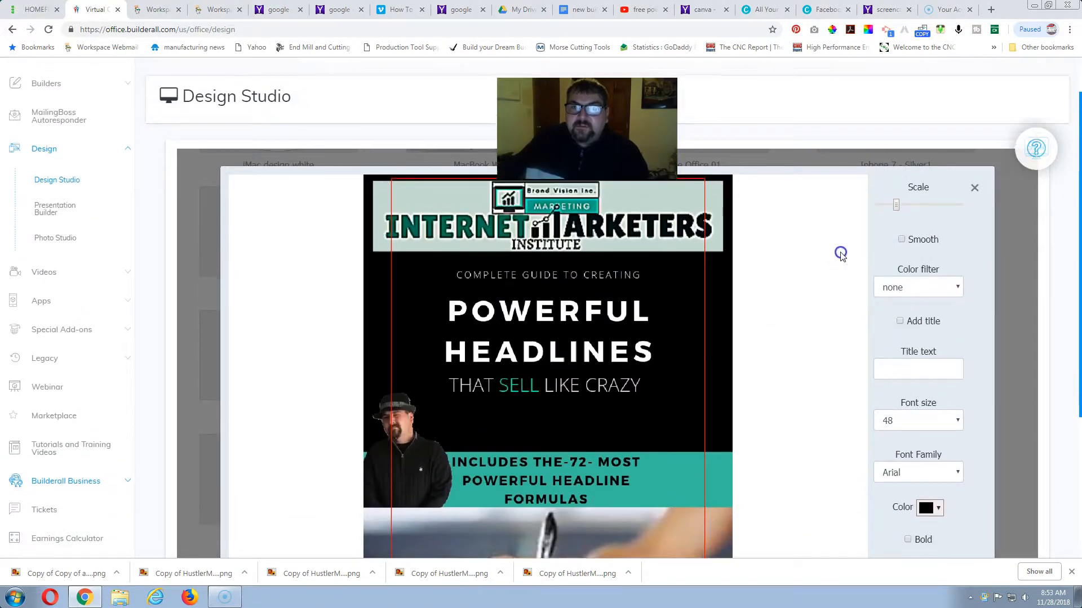
left_click_drag(896, 254, 893, 252)
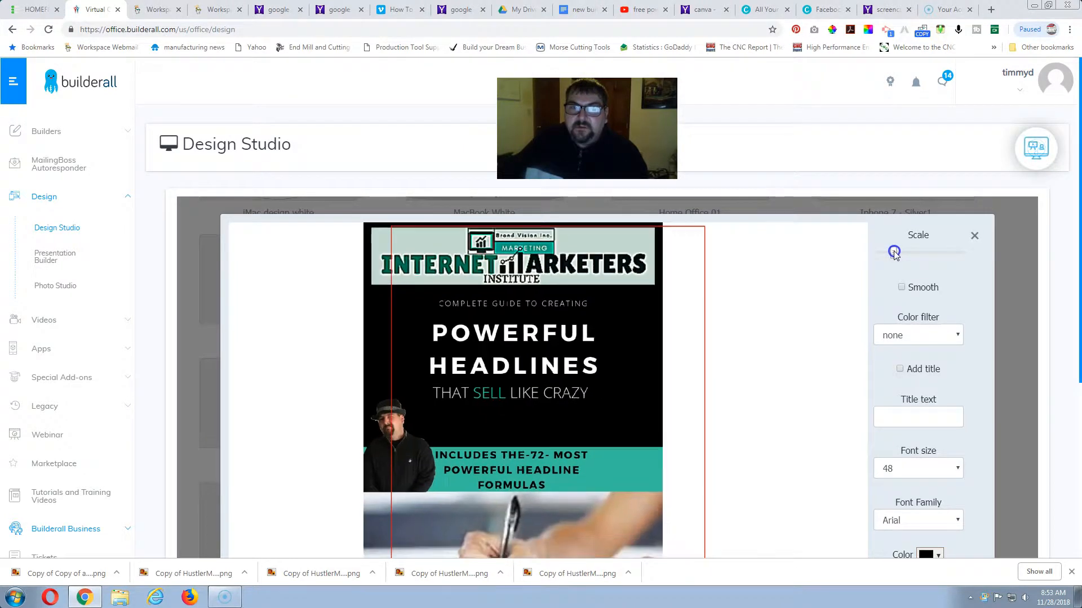
left_click_drag(599, 323, 635, 330)
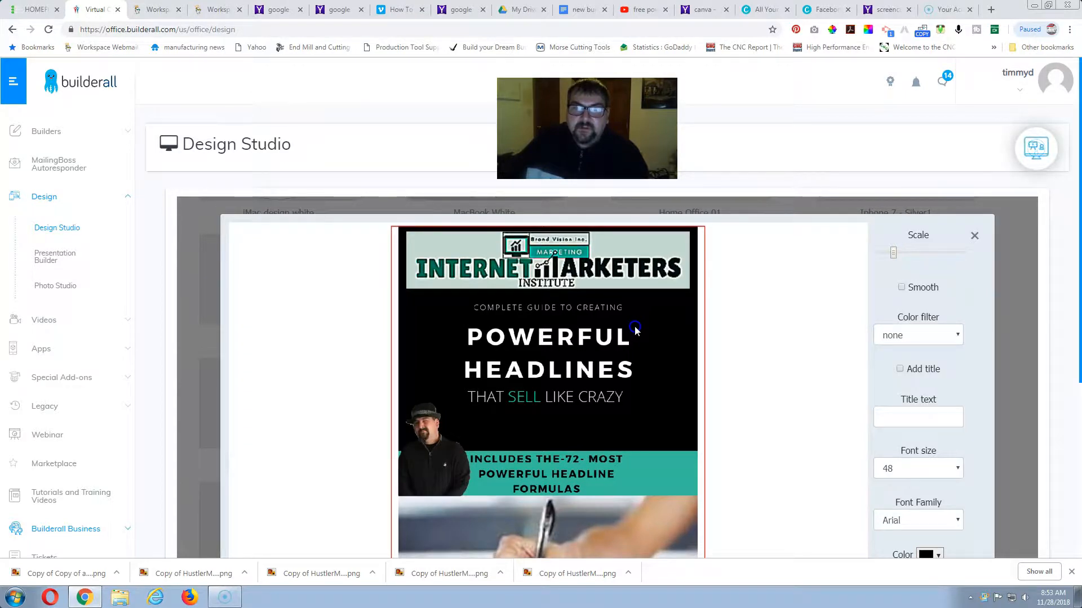
left_click_drag(635, 330, 635, 330)
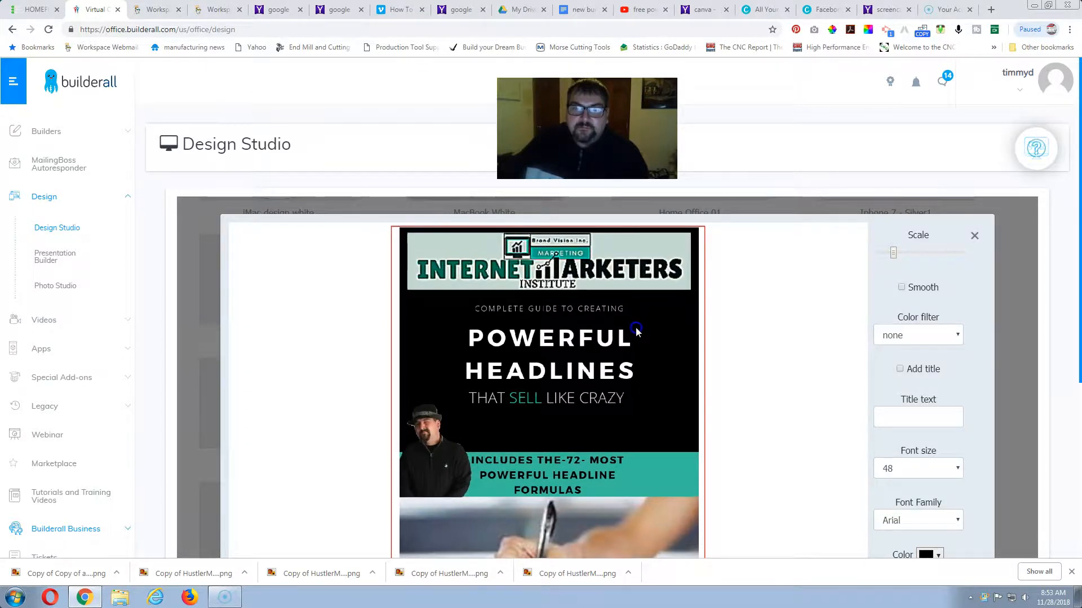
Examine how the cover image fits the red frame from its upper edge down to its lower edge.
scroll(835, 271, "down", 1)
scroll(789, 270, "down", 1)
scroll(789, 258, "up", 2)
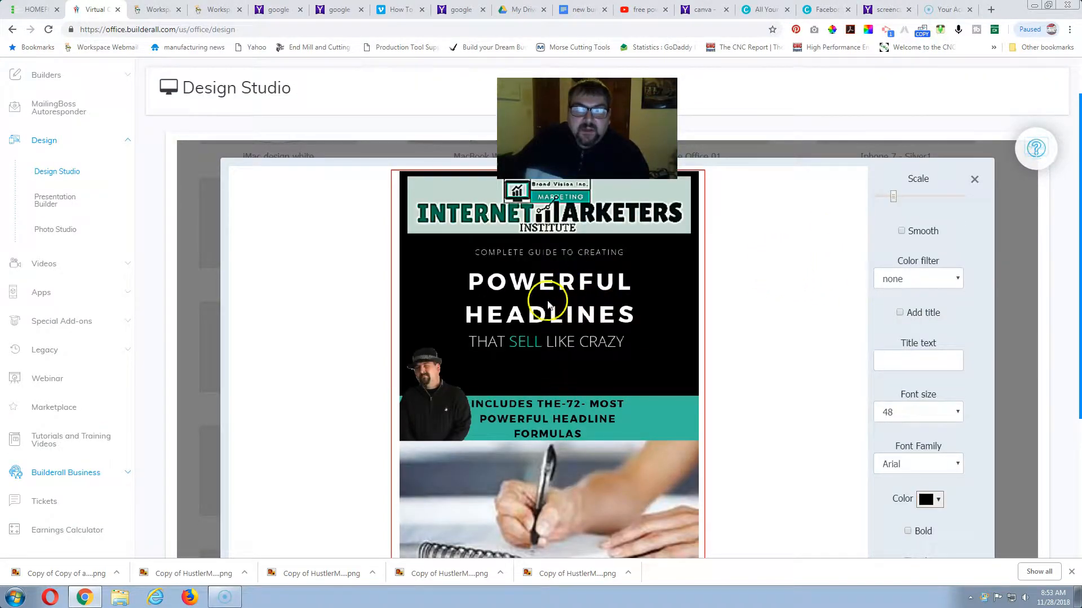
scroll(758, 390, "down", 1)
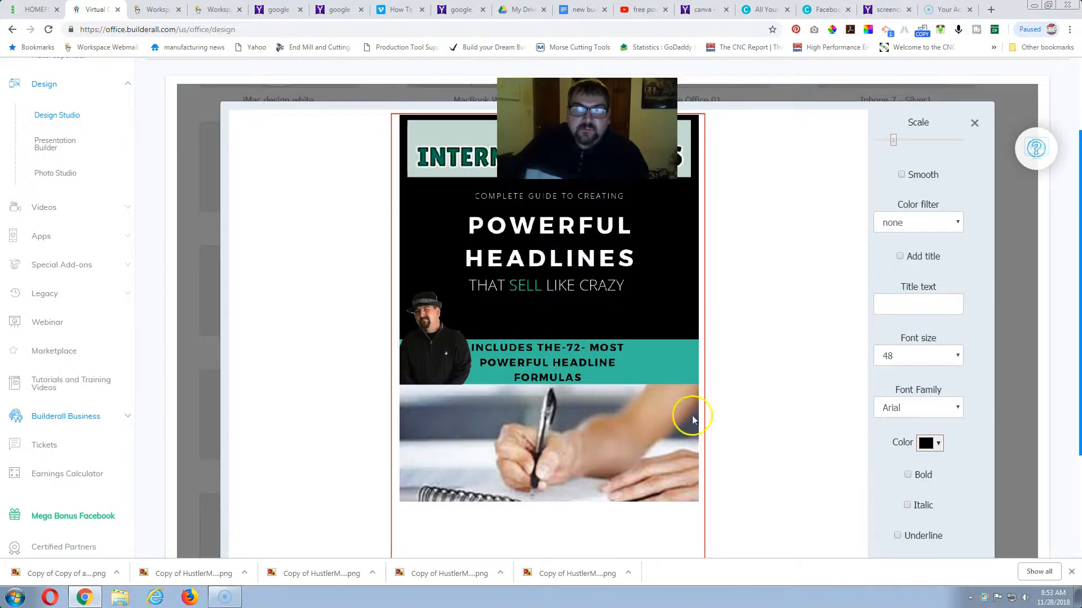
scroll(776, 431, "down", 1)
scroll(777, 431, "down", 1)
scroll(778, 433, "up", 1)
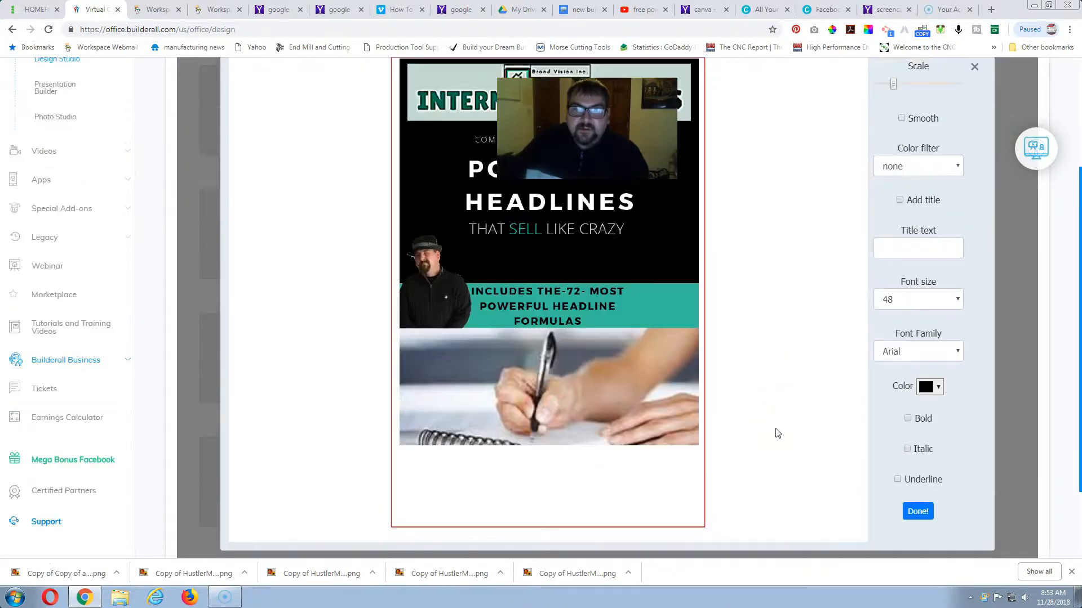
scroll(692, 407, "up", 1)
scroll(631, 383, "up", 1)
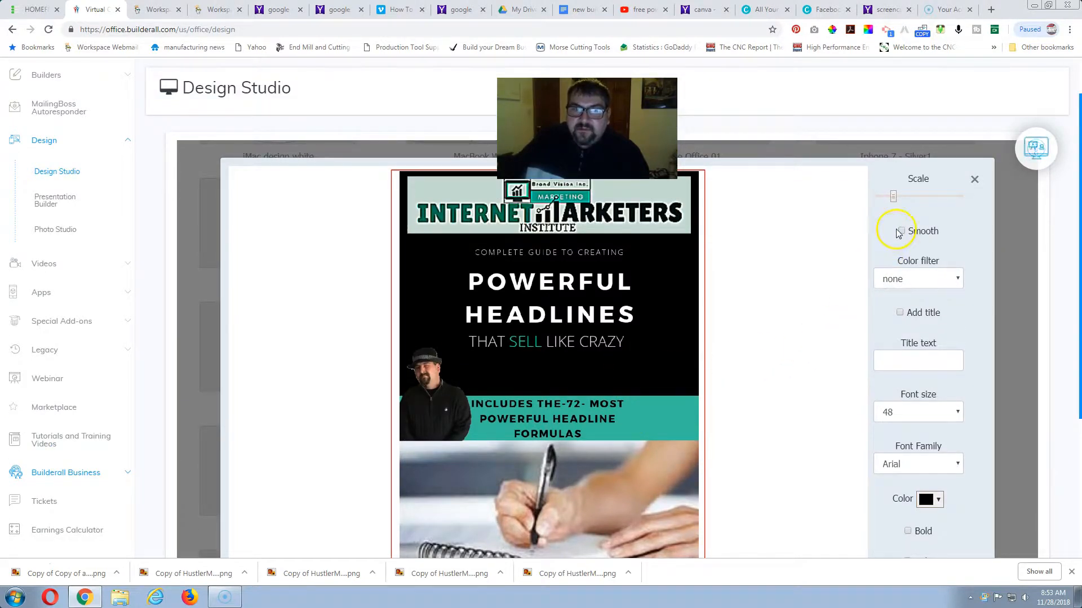
Enlarge the cover image until it is slightly wider than the red frame.
left_click_drag(895, 200, 894, 198)
right_click(895, 199)
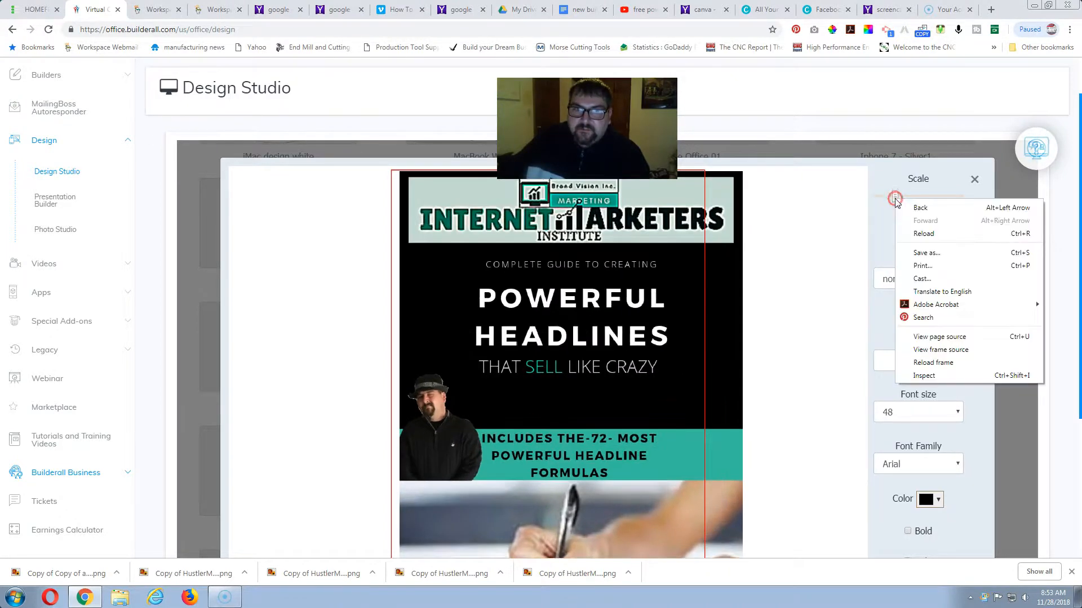
left_click(831, 180)
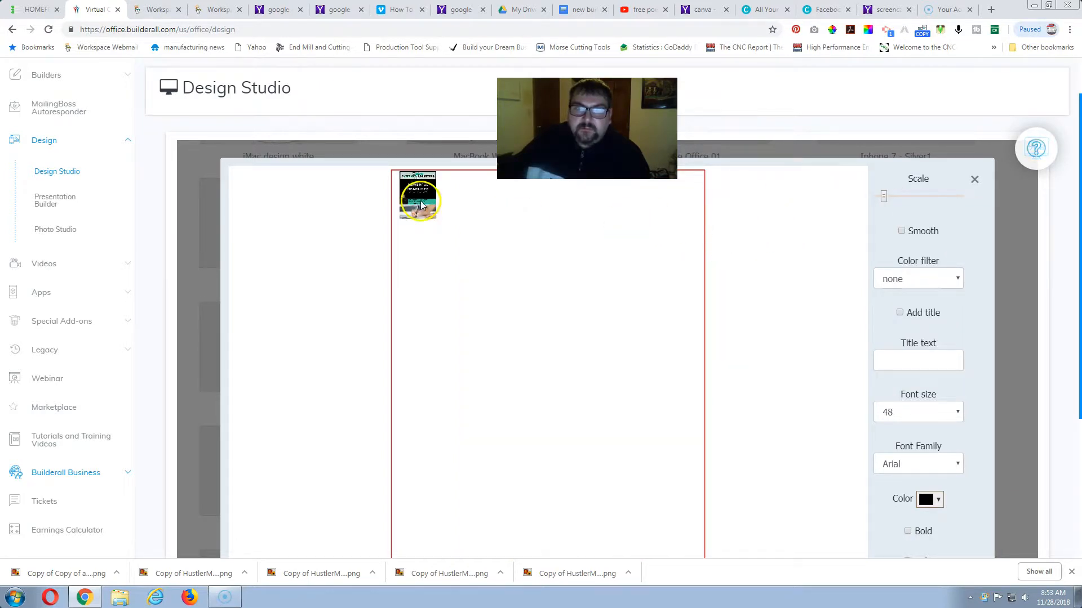
left_click_drag(884, 198, 895, 202)
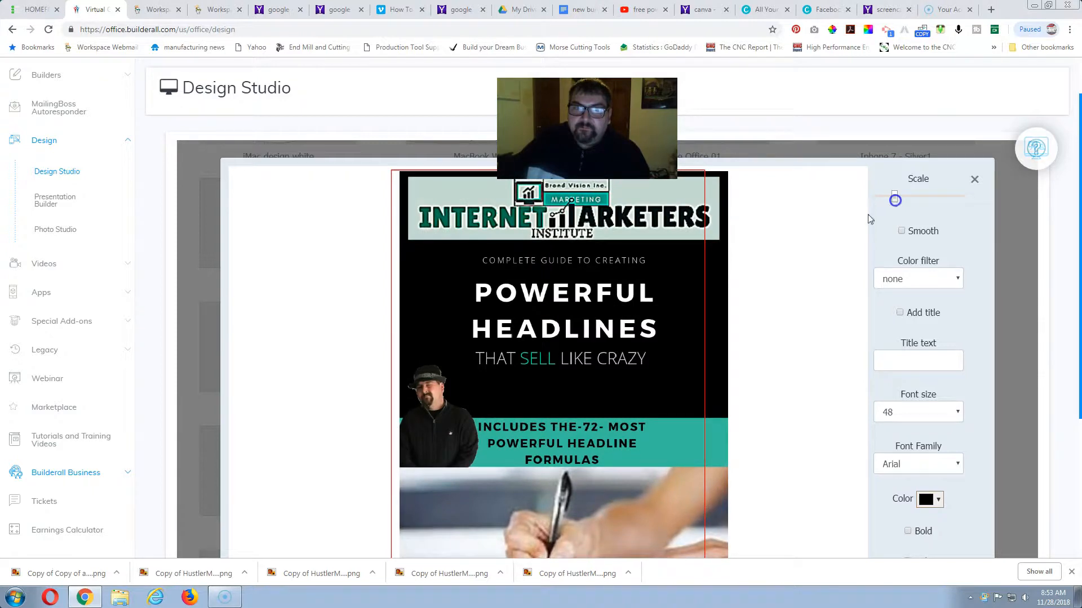
Center the enlarged cover image over the red frame and apply the placement to the mockup.
left_click_drag(624, 278, 612, 295)
scroll(609, 291, "down", 3)
scroll(612, 294, "up", 3)
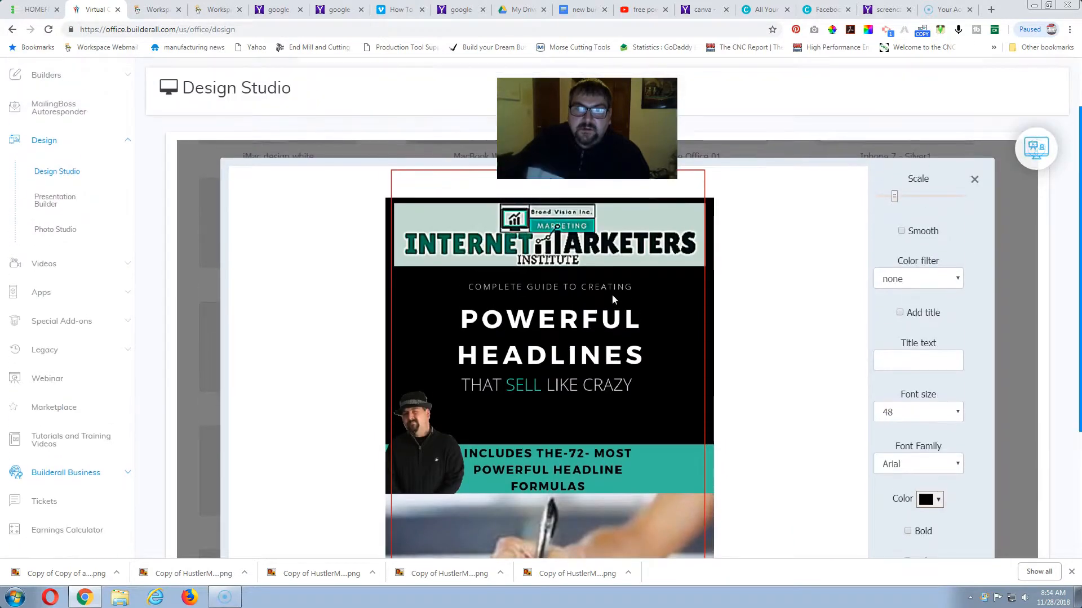
scroll(612, 294, "down", 1)
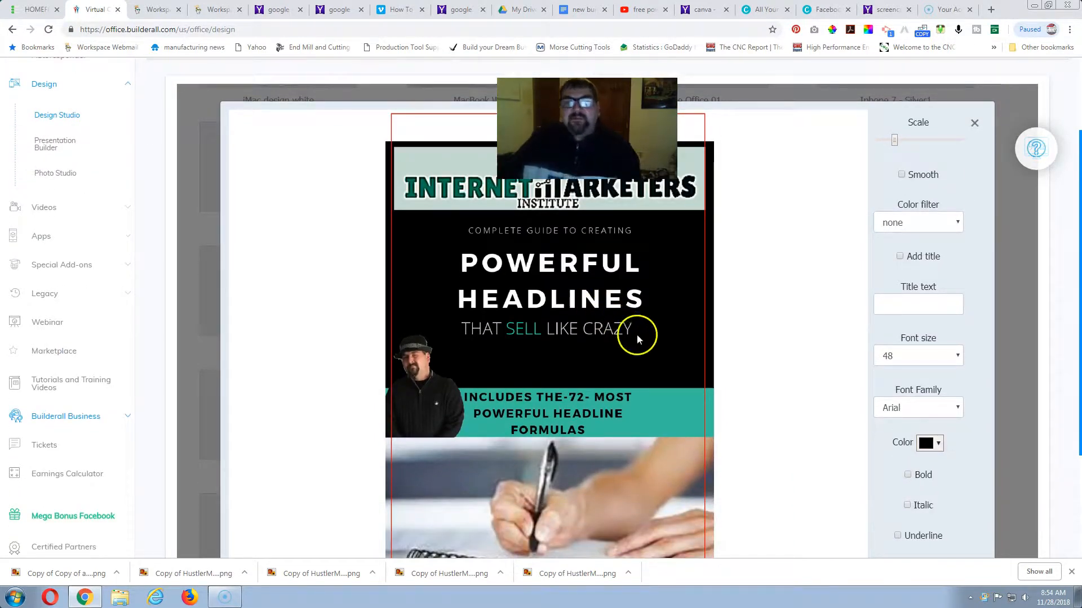
scroll(638, 348, "up", 2)
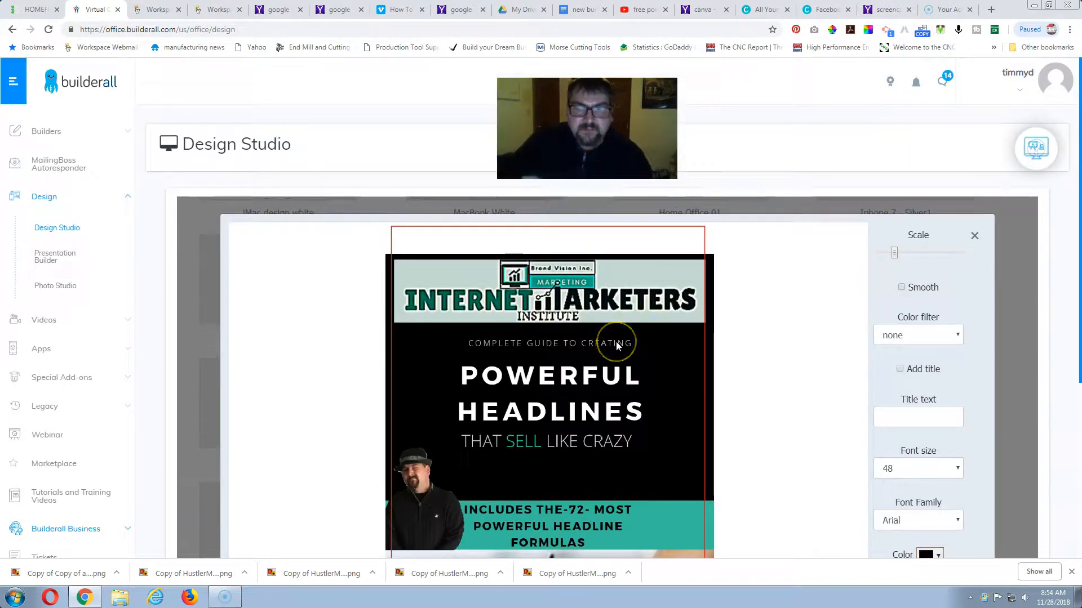
scroll(631, 353, "down", 1)
scroll(631, 354, "down", 4)
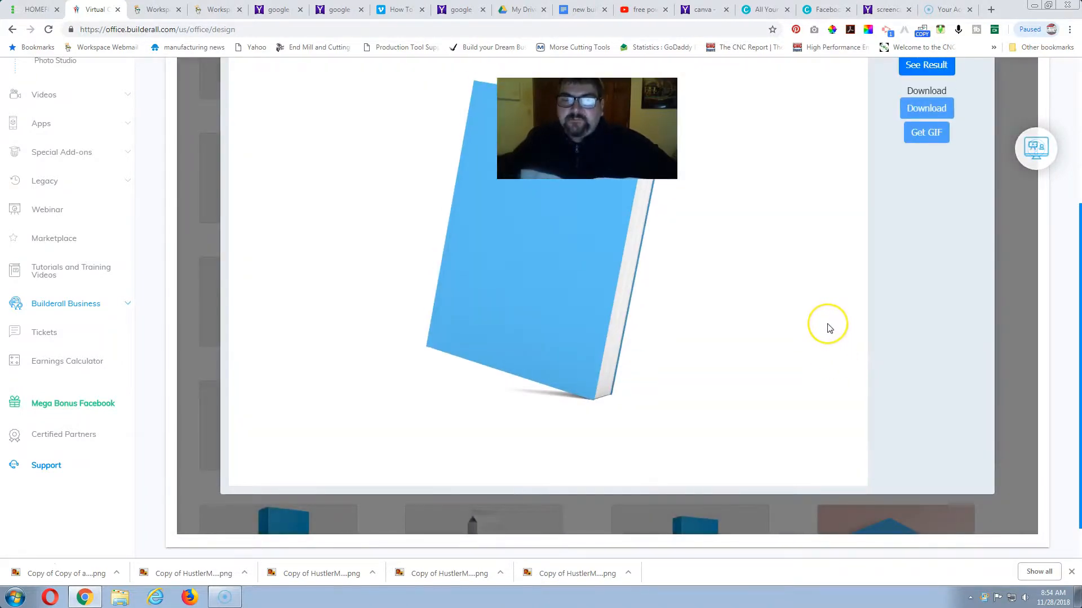
Generate the Ebook3 mockup result and examine the finished book cover.
scroll(827, 328, "up", 2)
scroll(712, 307, "up", 1)
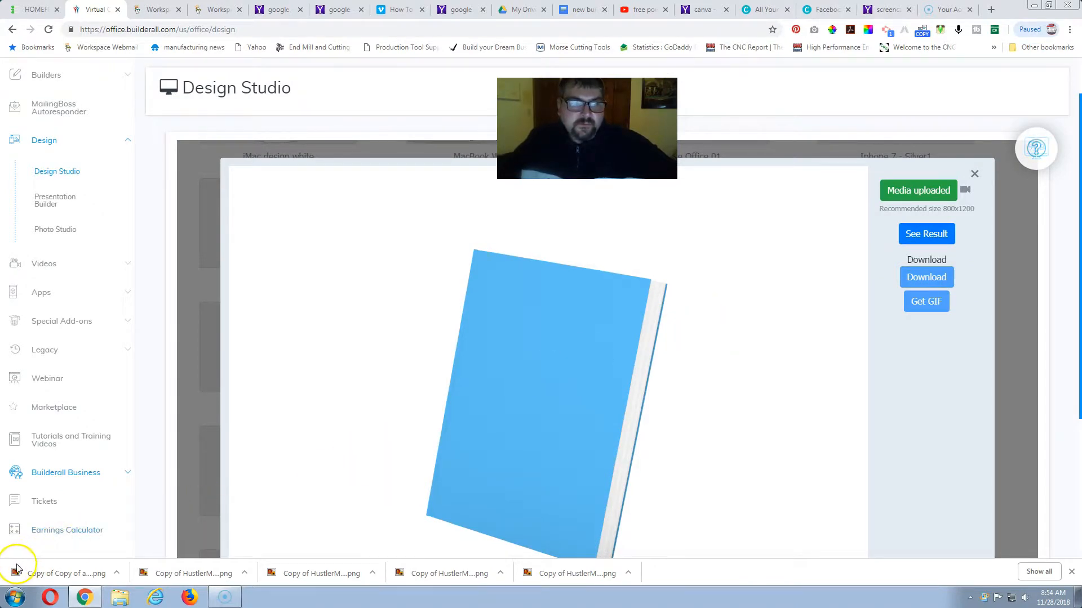
left_click(930, 239)
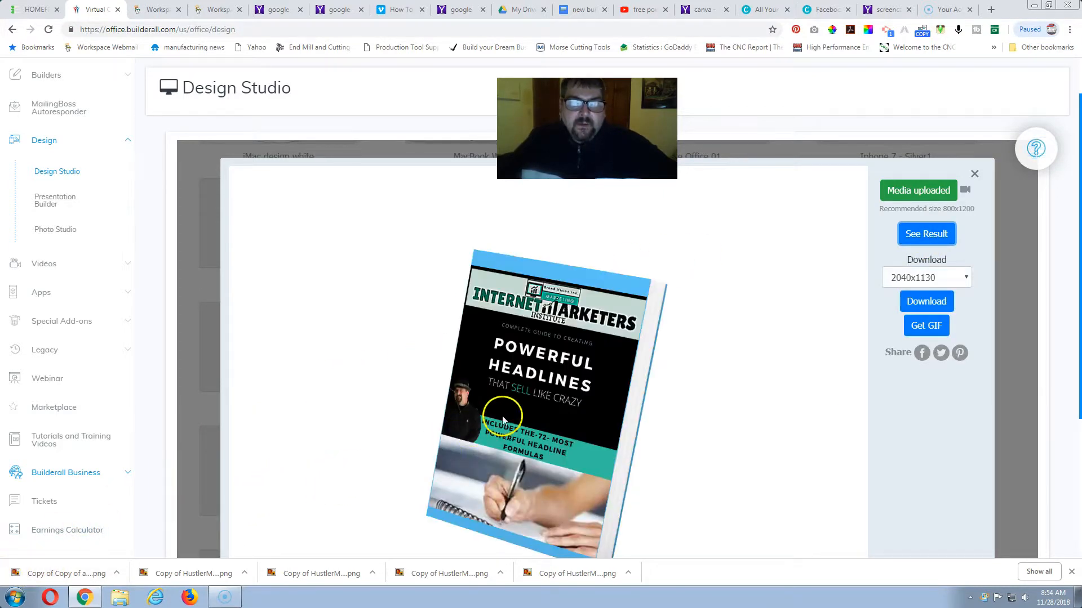
scroll(622, 393, "down", 1)
scroll(622, 393, "up", 1)
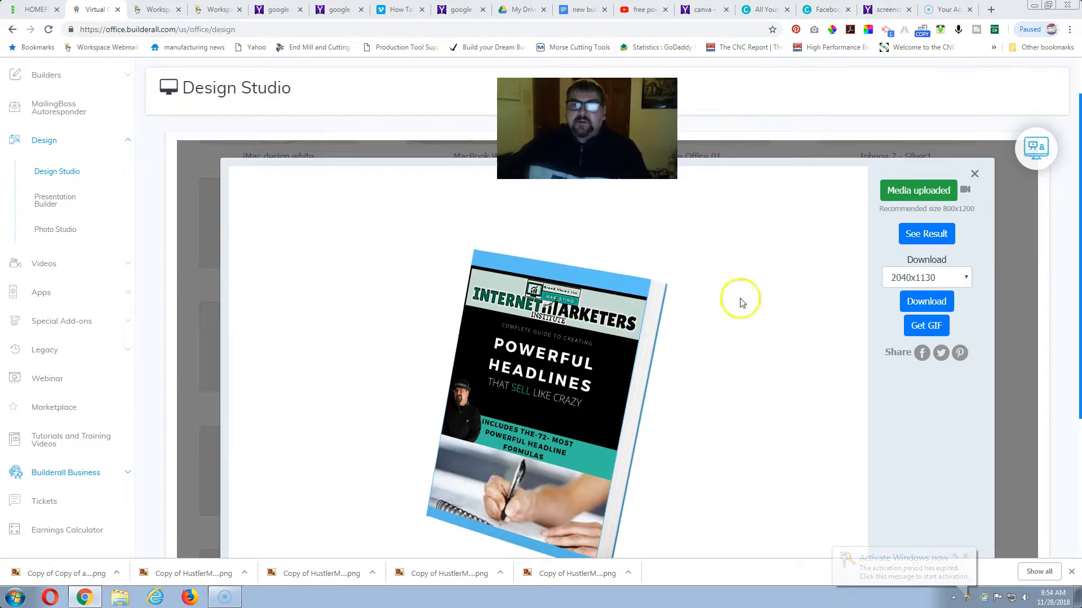
Close the Ebook3 mockup without replacing its media and open the Book Cover 9 template.
left_click(928, 189)
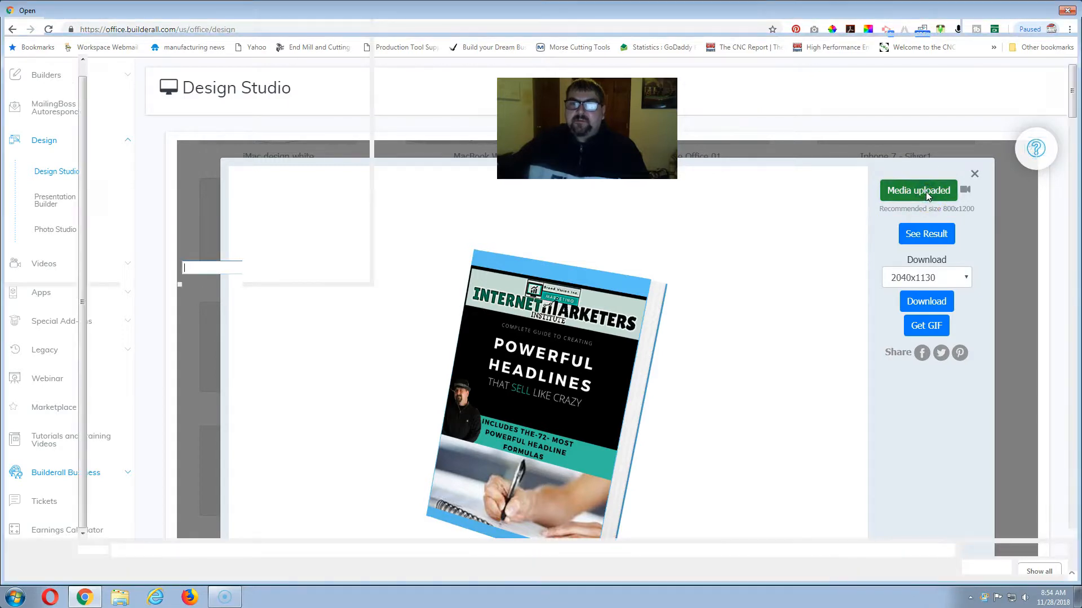
left_click(1067, 10)
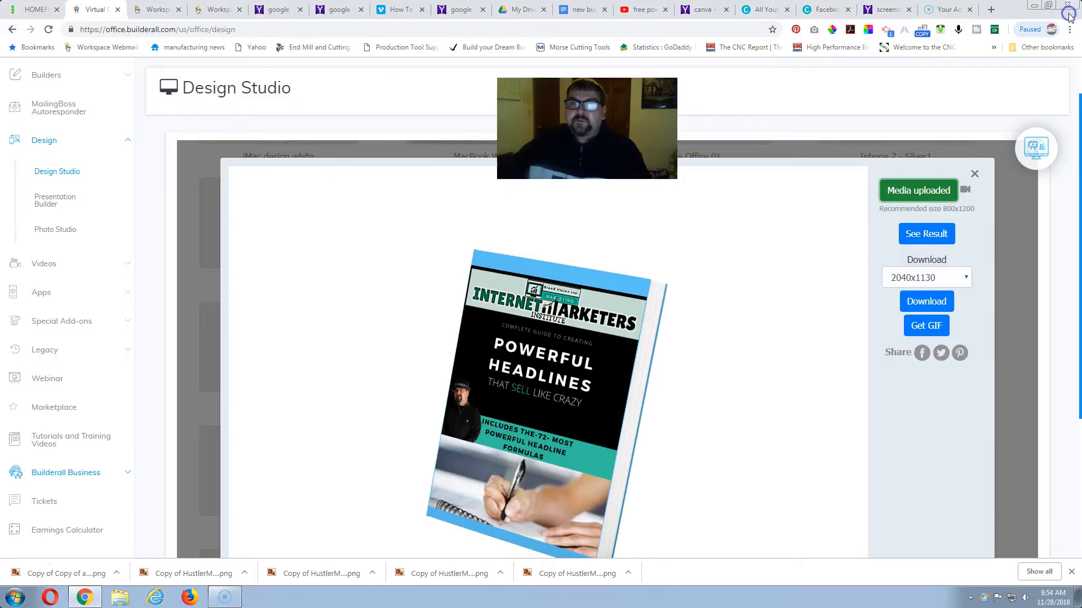
left_click(975, 174)
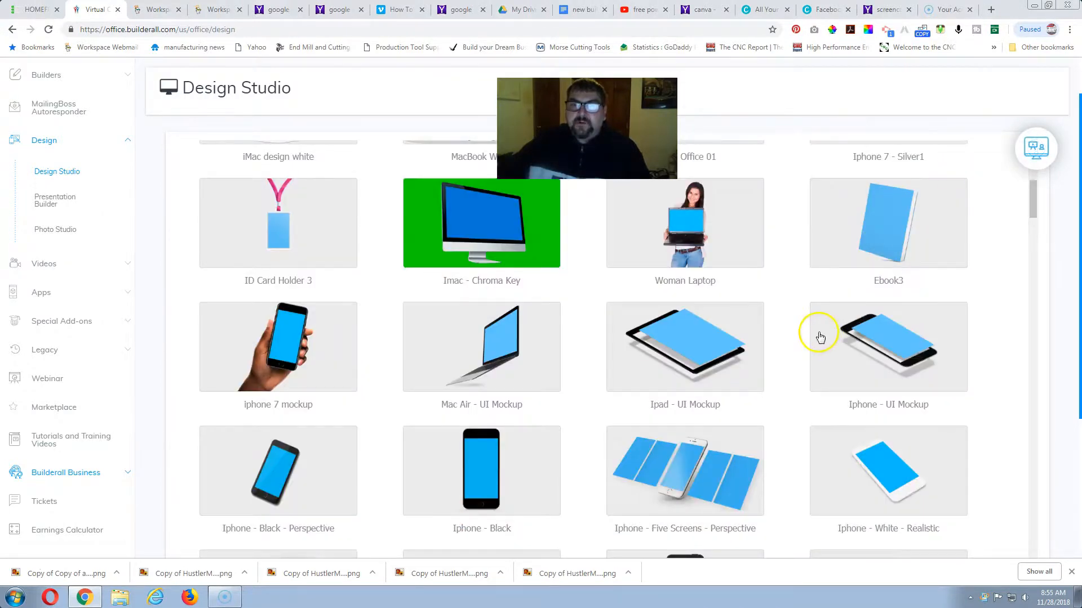
scroll(820, 337, "down", 8)
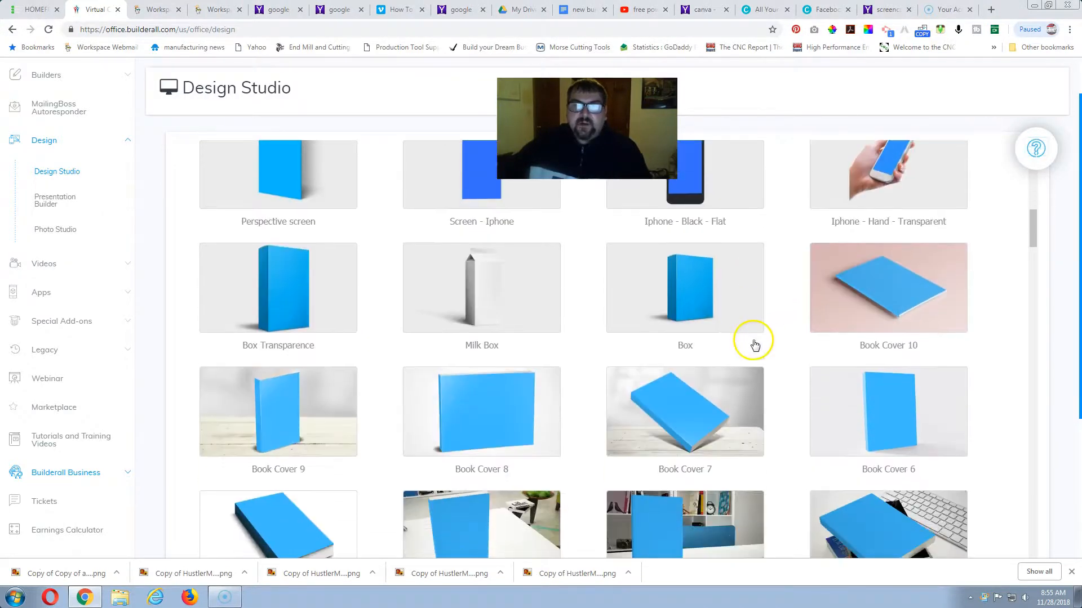
scroll(753, 340, "down", 1)
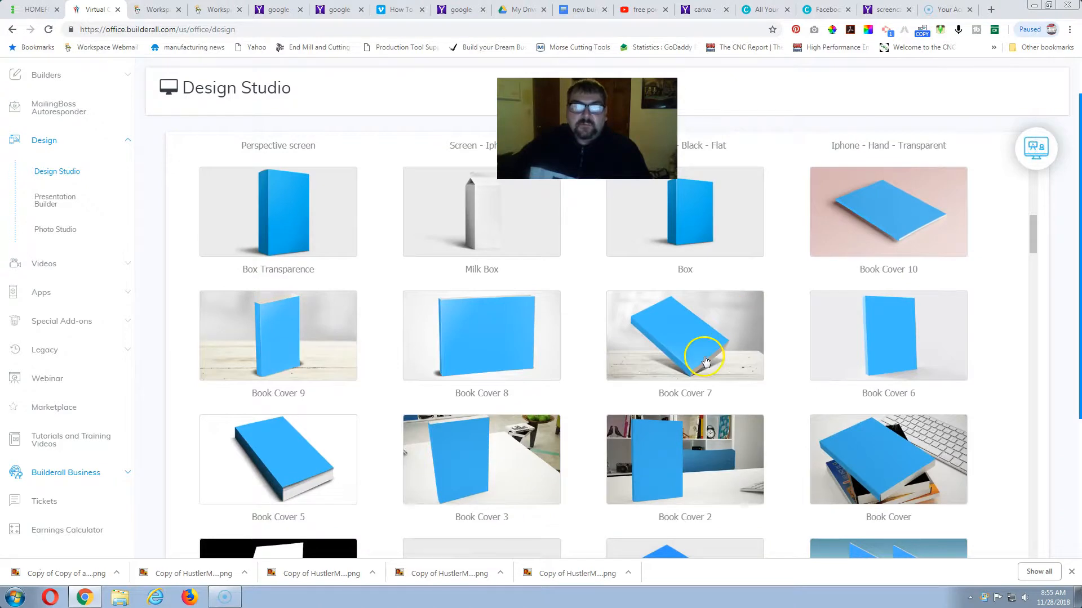
left_click(277, 336)
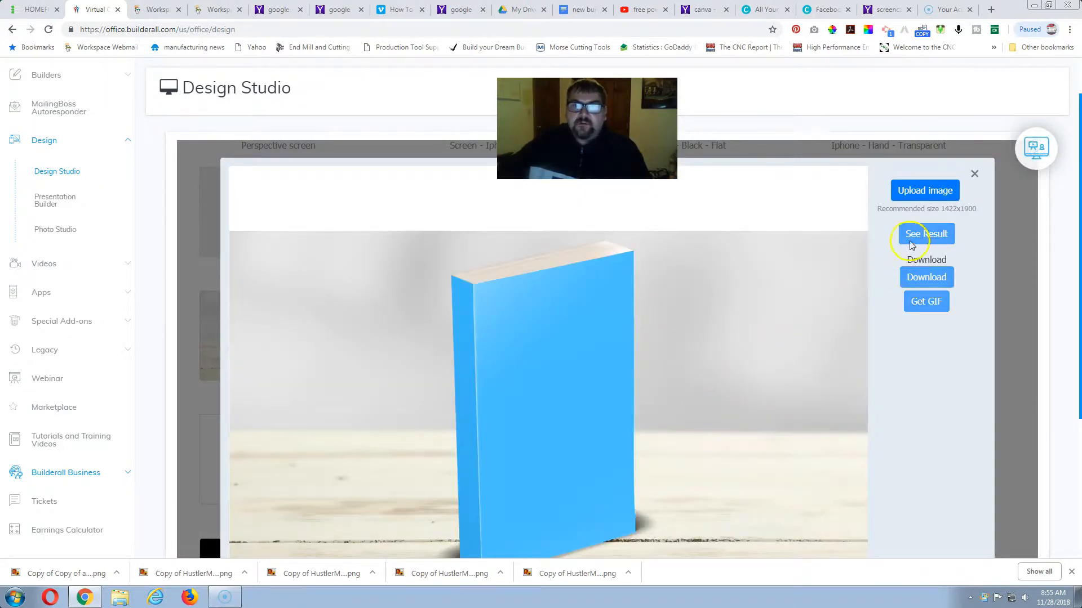
Upload the Powerful Headlines cover image to the Book Cover 9 mockup, finding it in Downloads by searching for "HEAD".
left_click(924, 191)
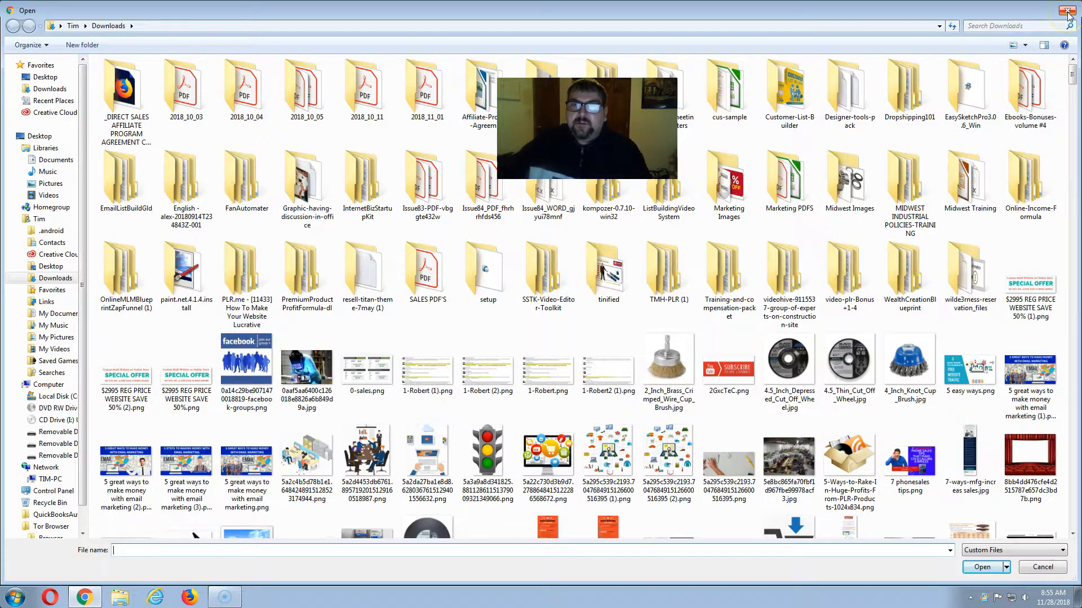
left_click(1037, 27)
type("HEAD")
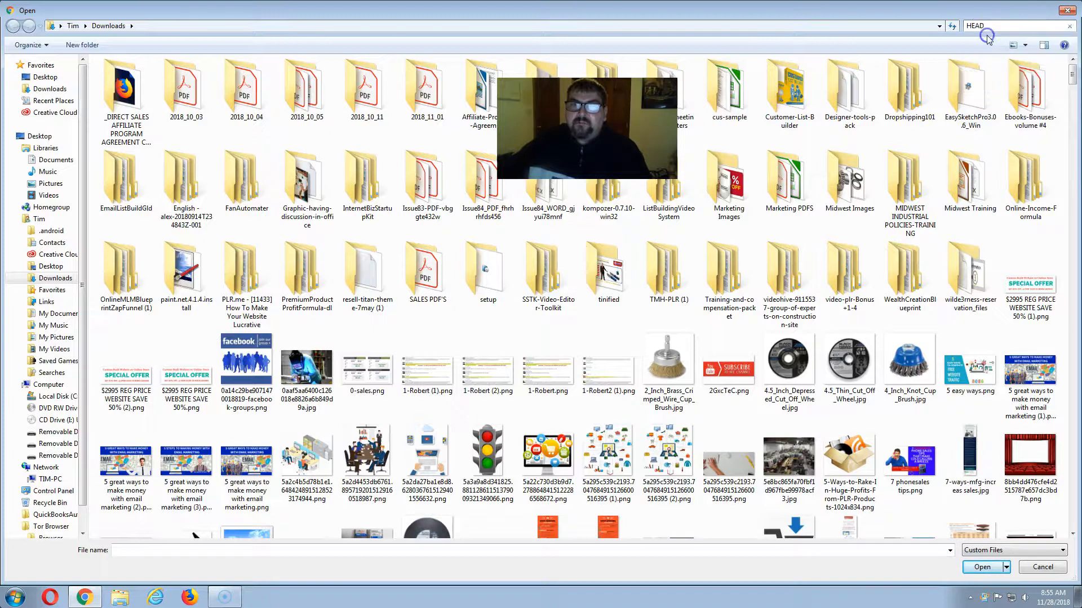
double_click(262, 89)
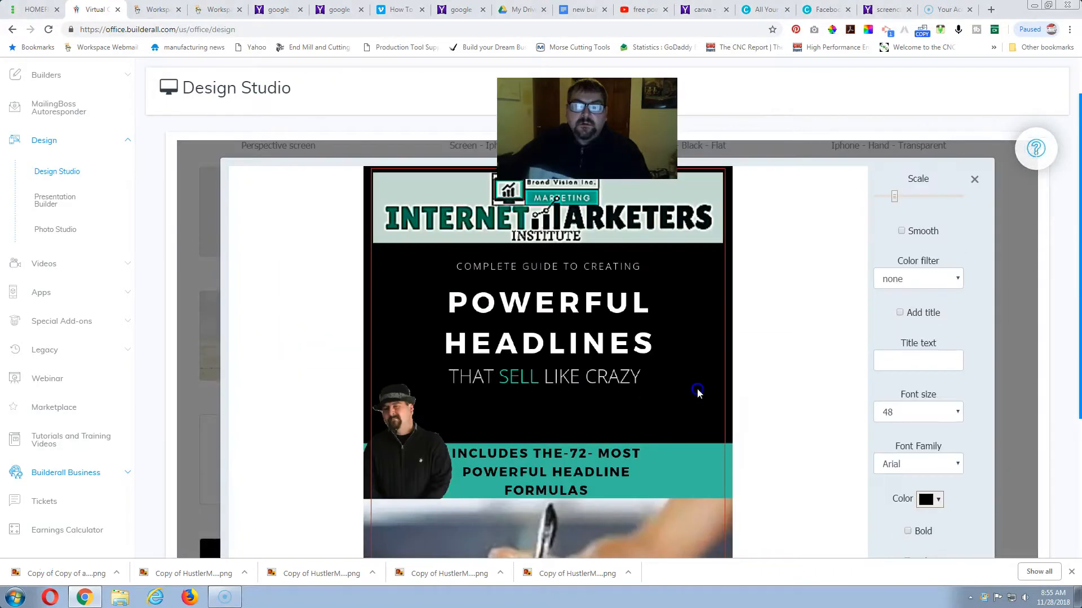
Check the cover image's fit against the red frame from top to bottom and apply its placement to the mockup.
scroll(676, 402, "down", 3)
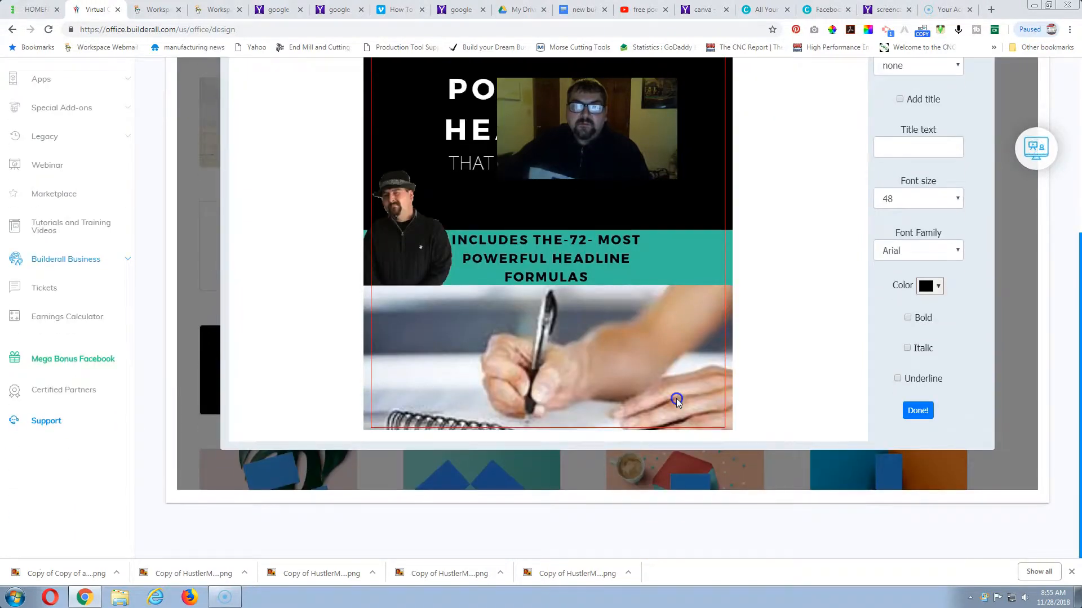
scroll(675, 401, "up", 5)
scroll(674, 401, "down", 4)
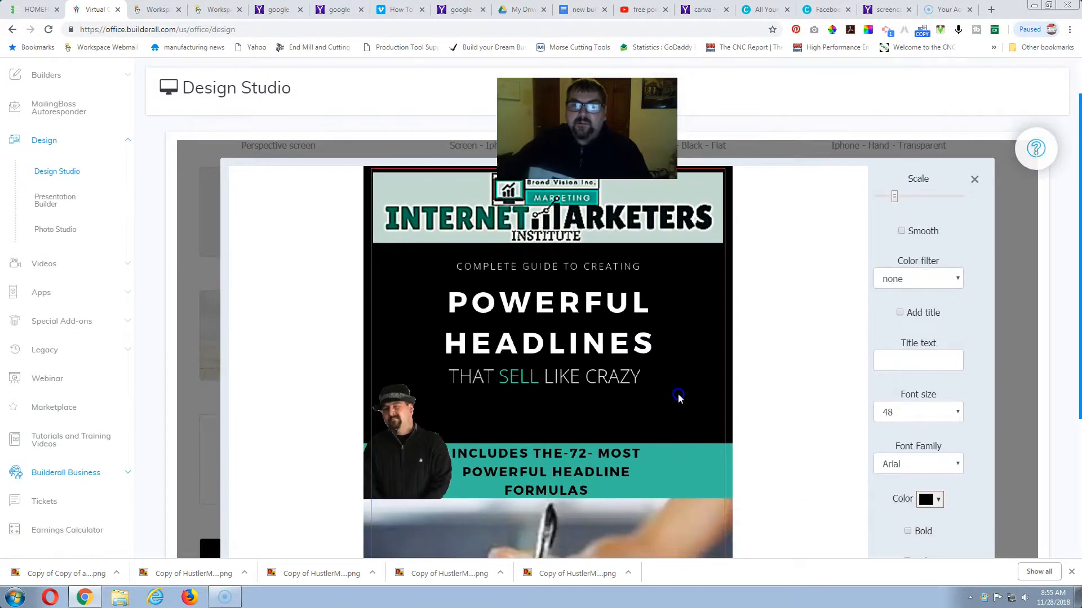
scroll(706, 407, "up", 2)
scroll(707, 407, "down", 2)
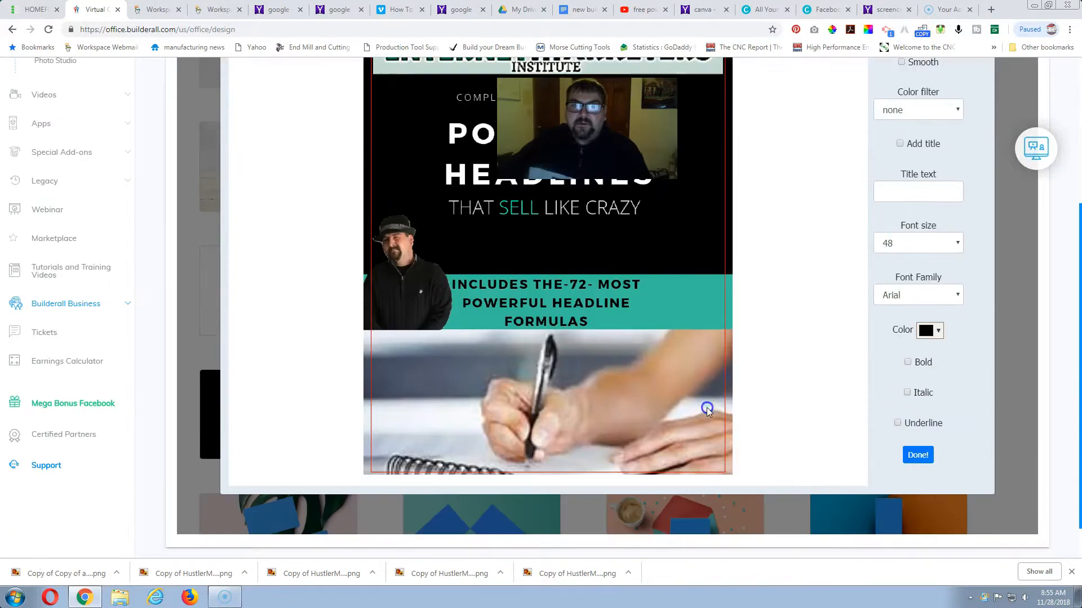
left_click(918, 456)
Generate the Book Cover 9 mockup result and examine how the cover wraps around the book's spine.
scroll(894, 319, "up", 3)
left_click(923, 235)
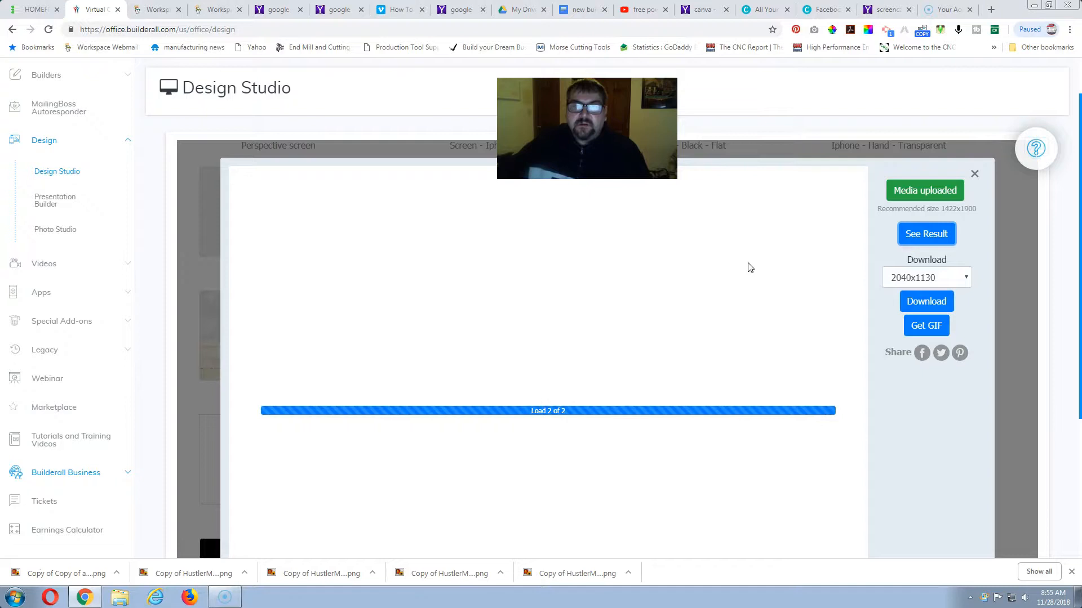
left_click(425, 336)
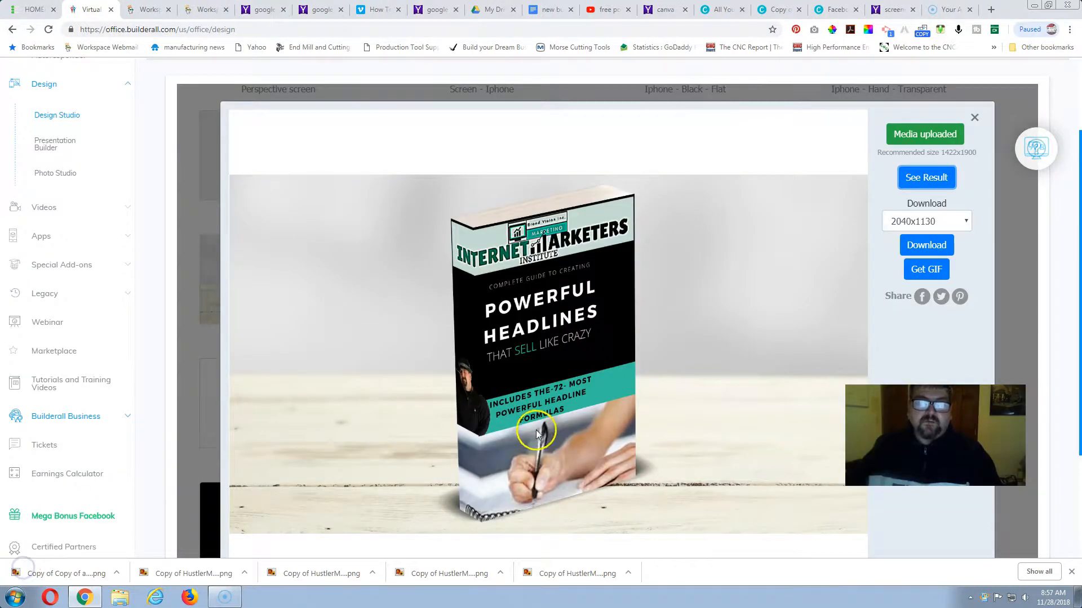
scroll(580, 424, "down", 1)
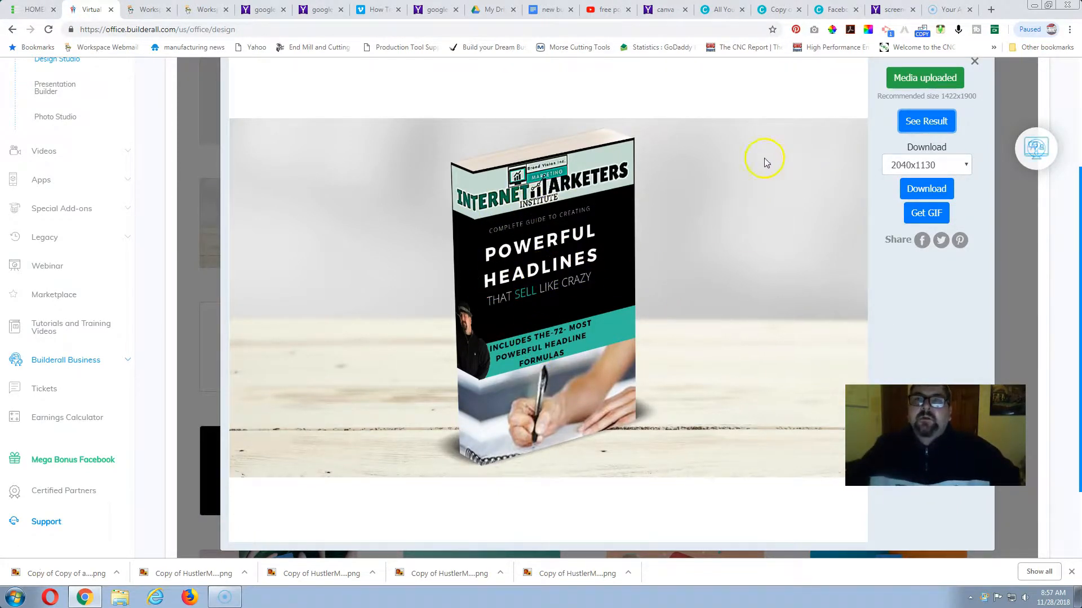
Switch to the POWER HEADLINES flyer in Canva and shrink its Internet Marketers banner to about 617 × 126, clearing the cover's left edge.
left_click(829, 11)
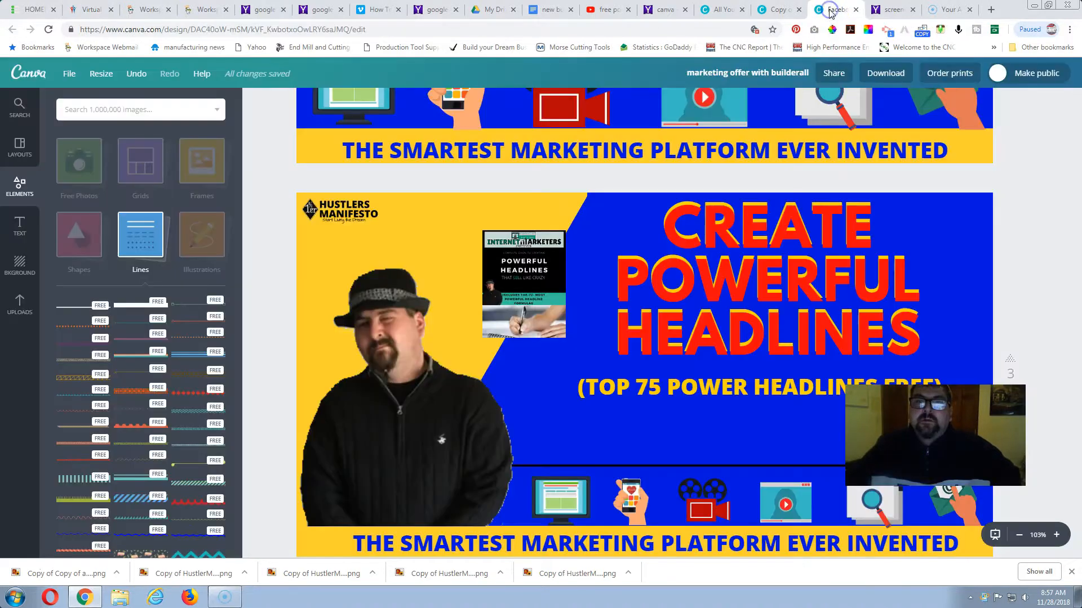
left_click(780, 10)
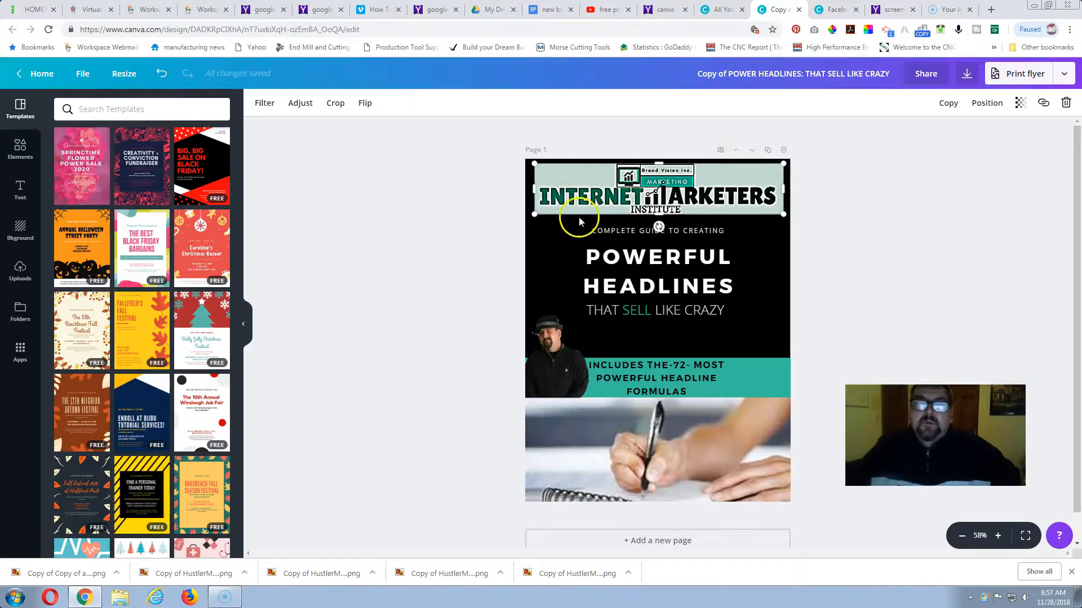
left_click_drag(533, 214, 582, 205)
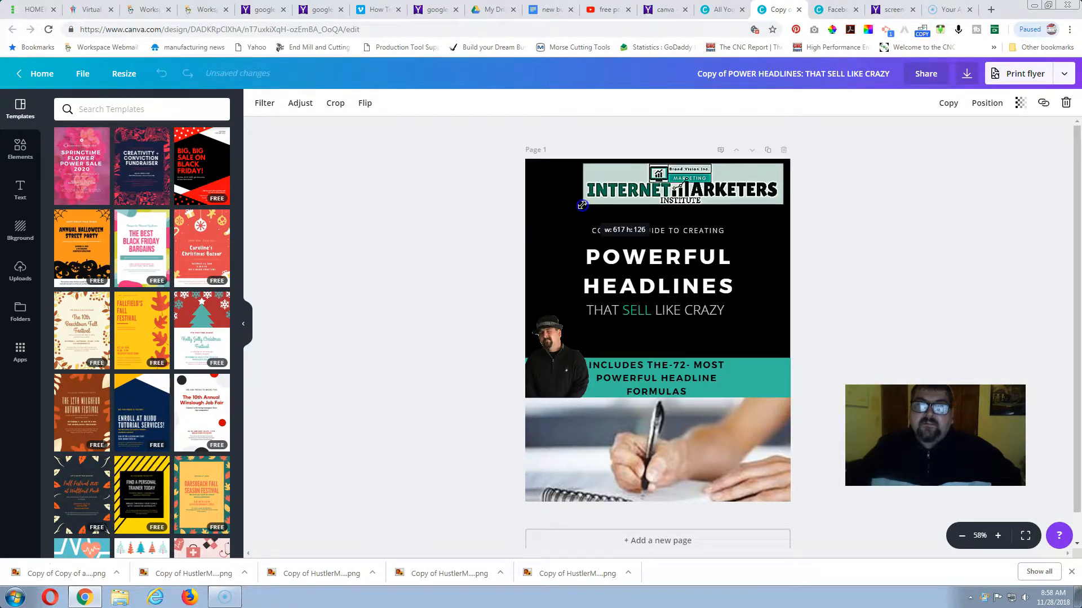
Shift the grouped headline text and the "That sell like crazy" tagline right, away from the cover's spine area.
left_click(657, 233)
left_click_drag(658, 234, 679, 231)
left_click(651, 311)
left_click_drag(651, 311, 680, 311)
left_click(697, 381)
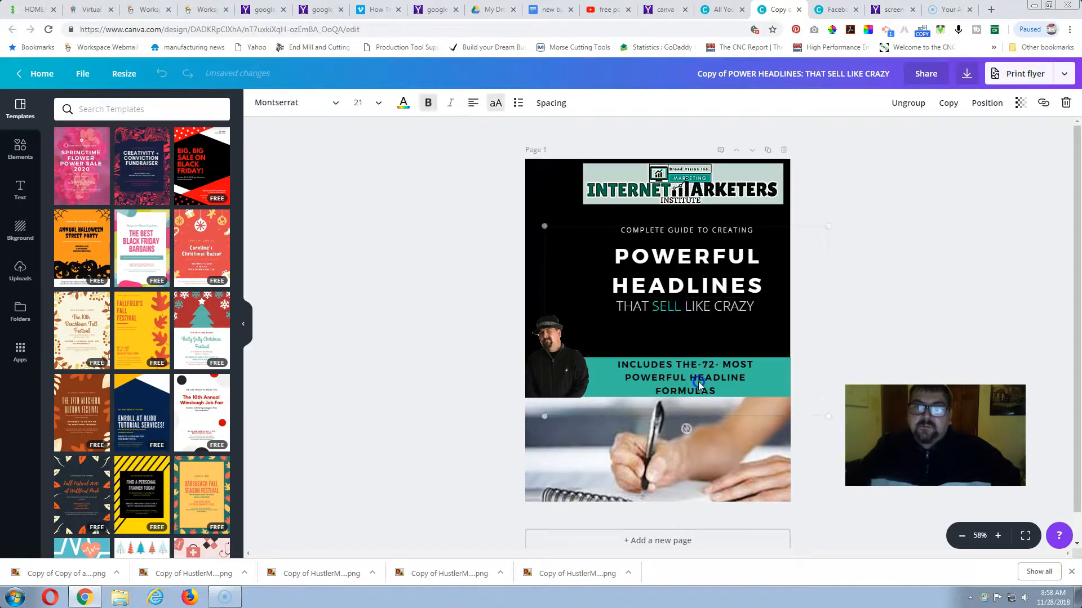
left_click_drag(694, 381, 688, 383)
Move the man's photo right and up so it stands just above the teal band.
left_click_drag(578, 382, 601, 376)
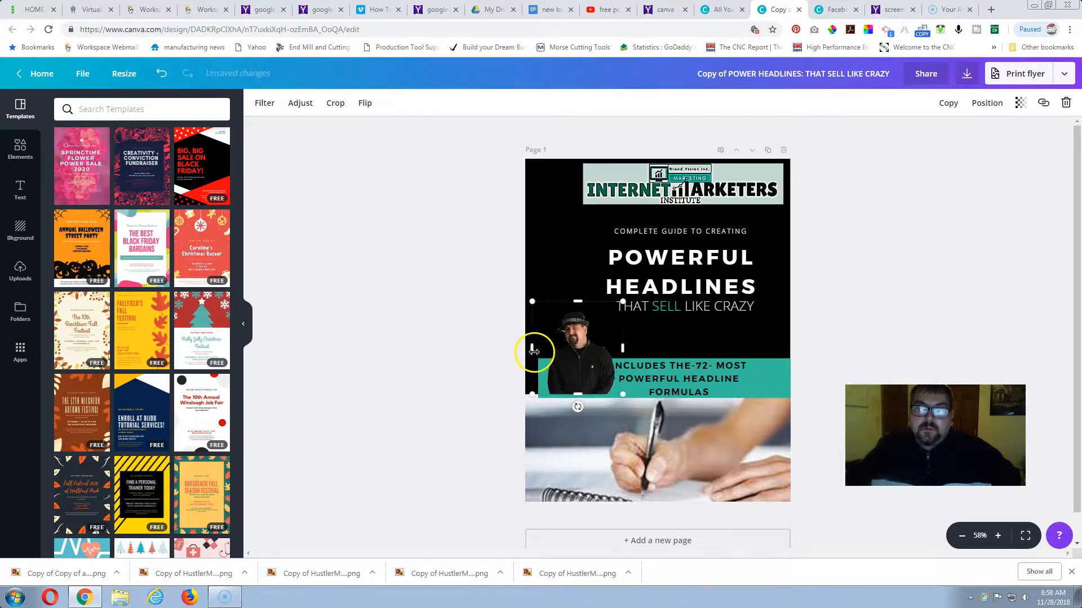
left_click_drag(565, 348, 558, 311)
Enlarge the grouped headline and teal band slightly, shift the group right, and clear the selection after checking the layout.
left_click(565, 381)
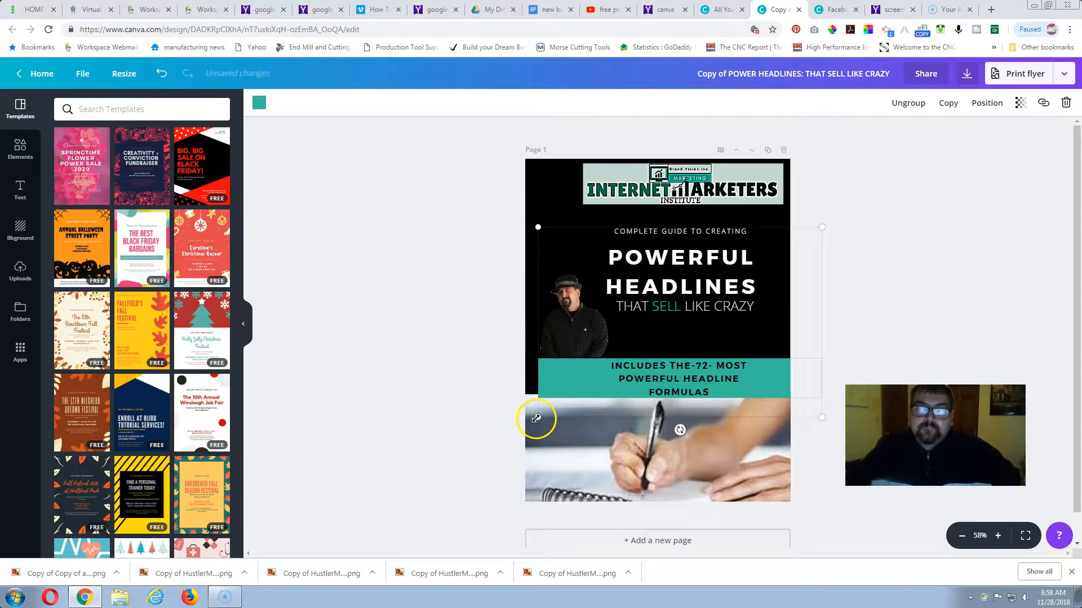
left_click_drag(531, 420, 518, 417)
left_click(693, 272)
mouse_move(693, 271)
left_mouse_down()
mouse_move(714, 271)
mouse_move(694, 259)
left_mouse_up()
left_click(619, 371)
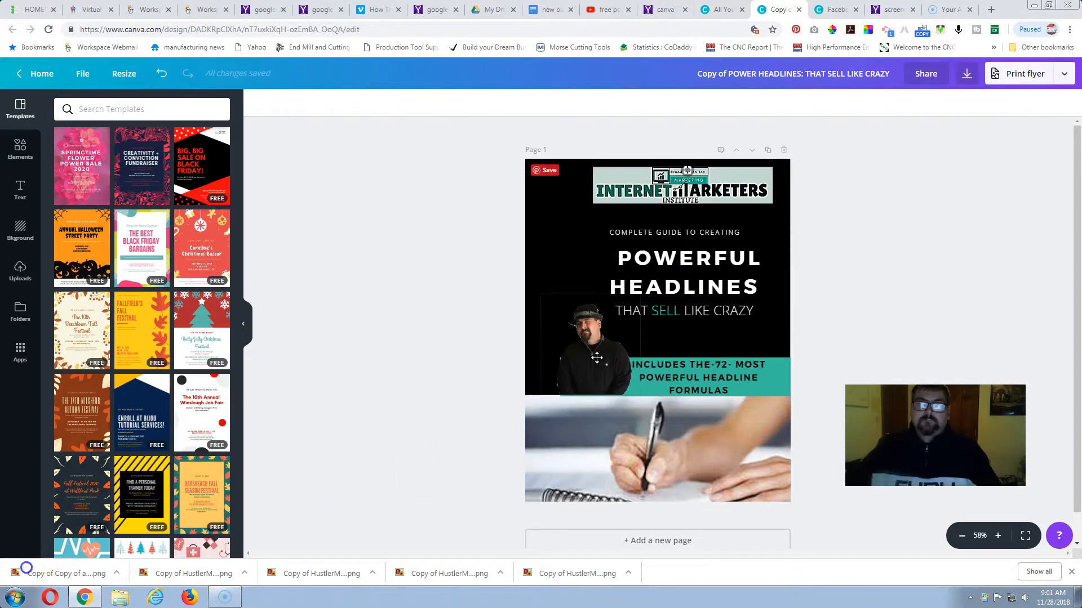
left_click(598, 353)
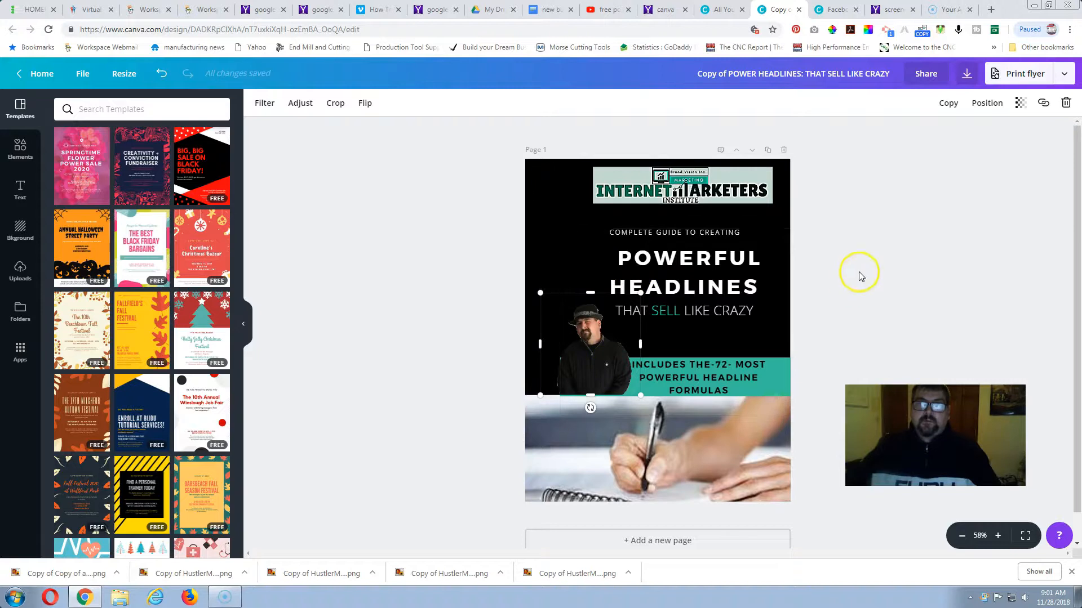
left_click(894, 227)
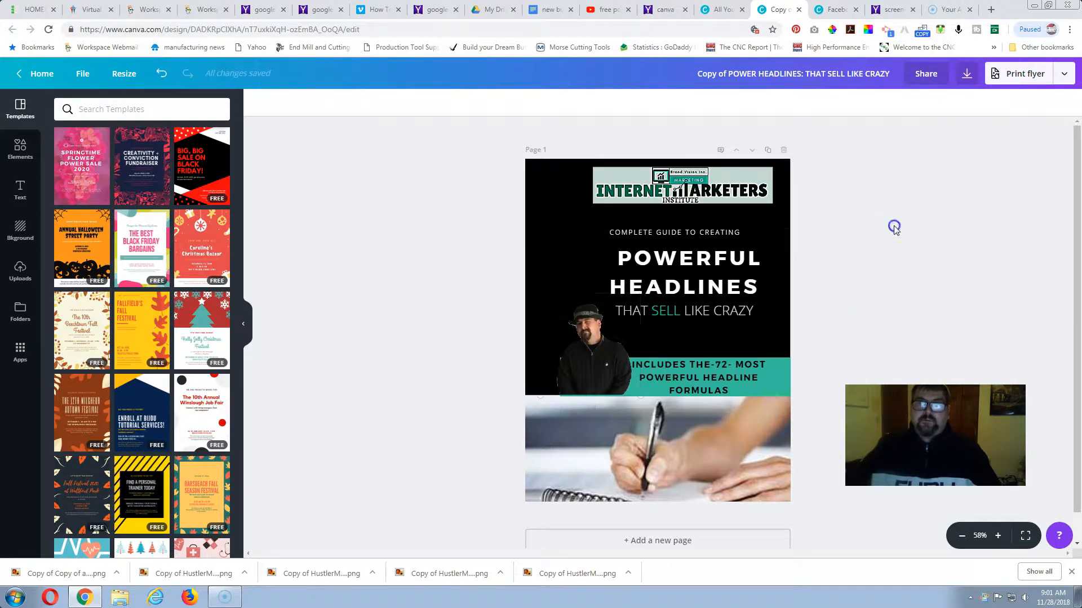
Download the revised cover as a PNG named "Copy of POWER HEADLINES_ THAT SELL LIKE CRAZY.png" into Downloads and dismiss the print offer.
left_click(1065, 76)
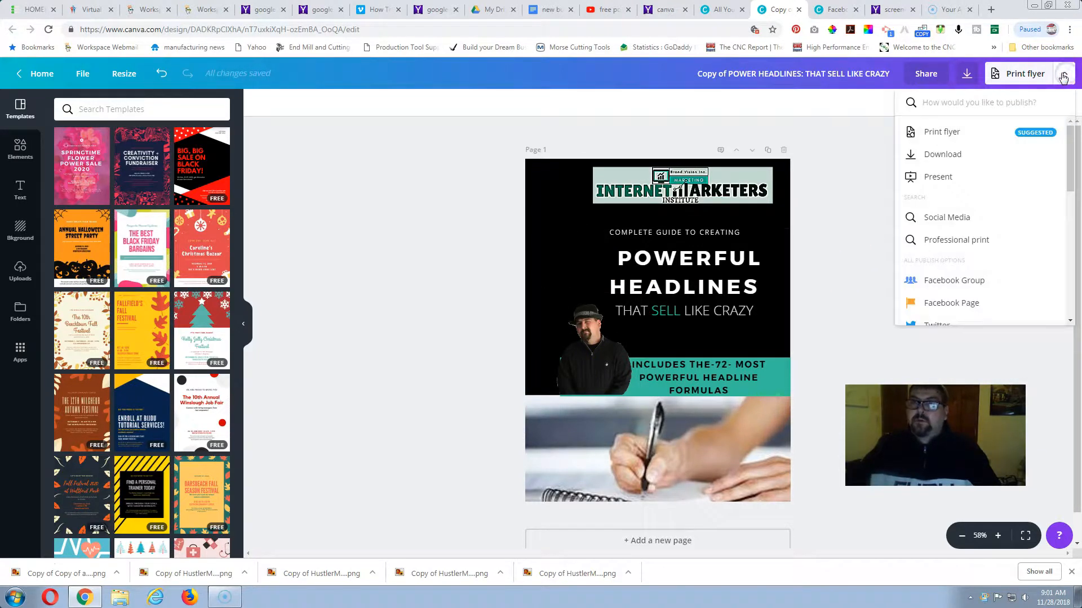
left_click(949, 153)
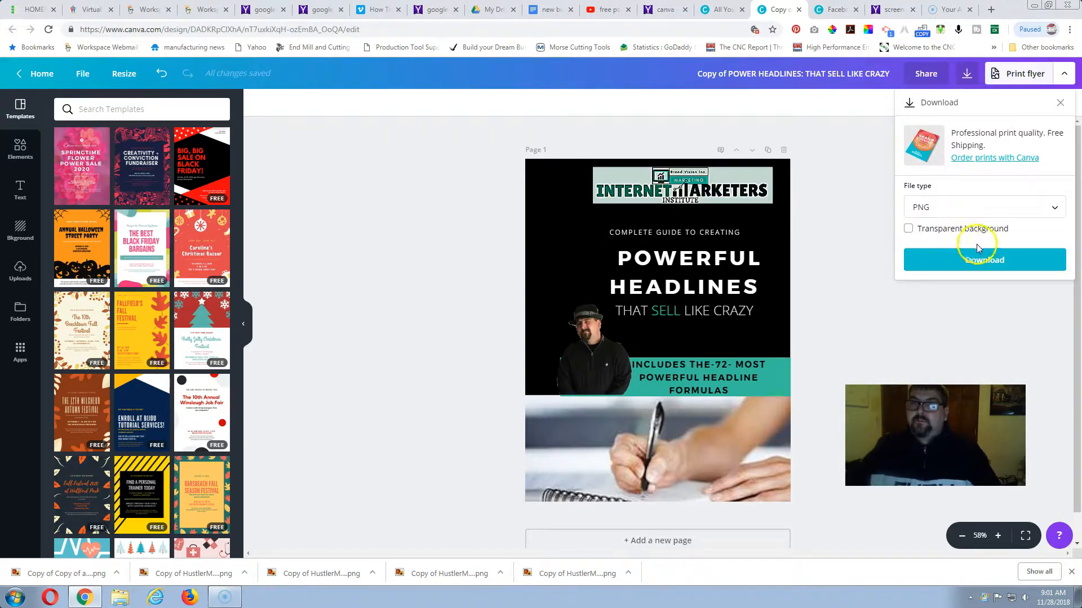
left_click(968, 261)
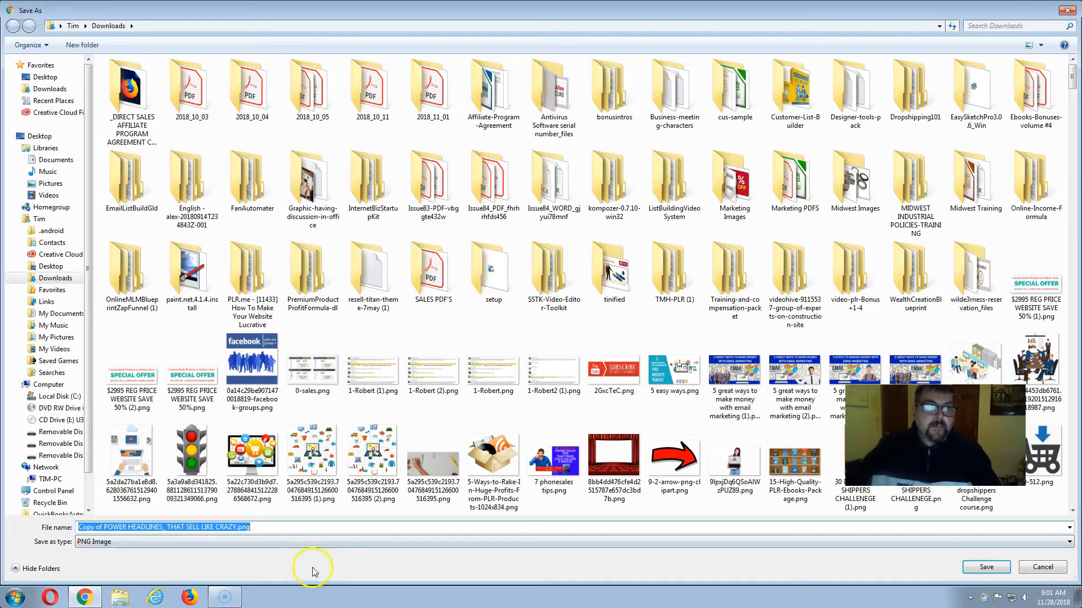
left_click(312, 525)
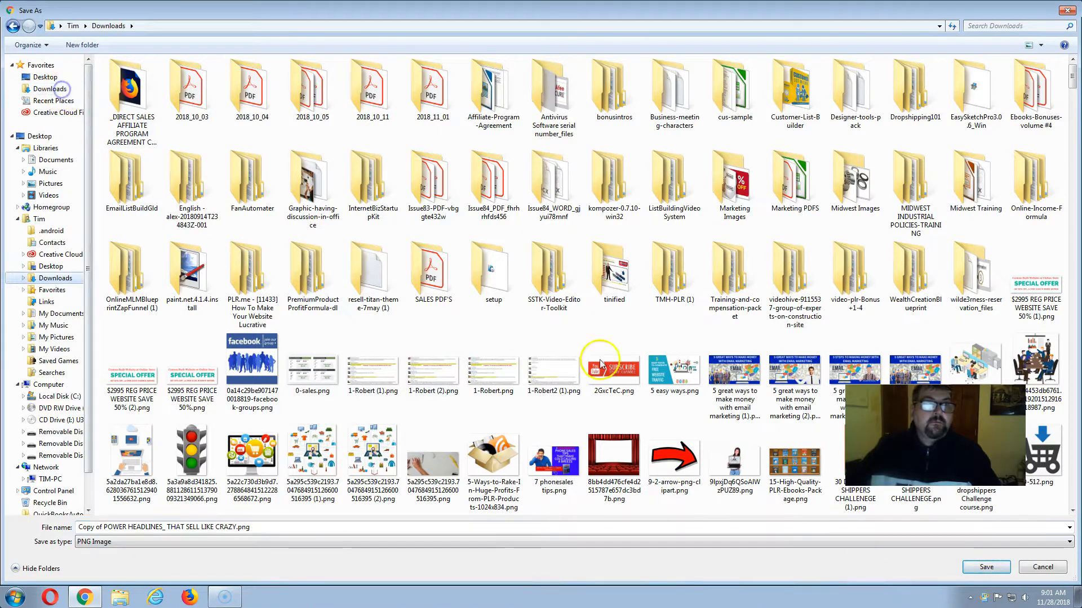
left_click(986, 567)
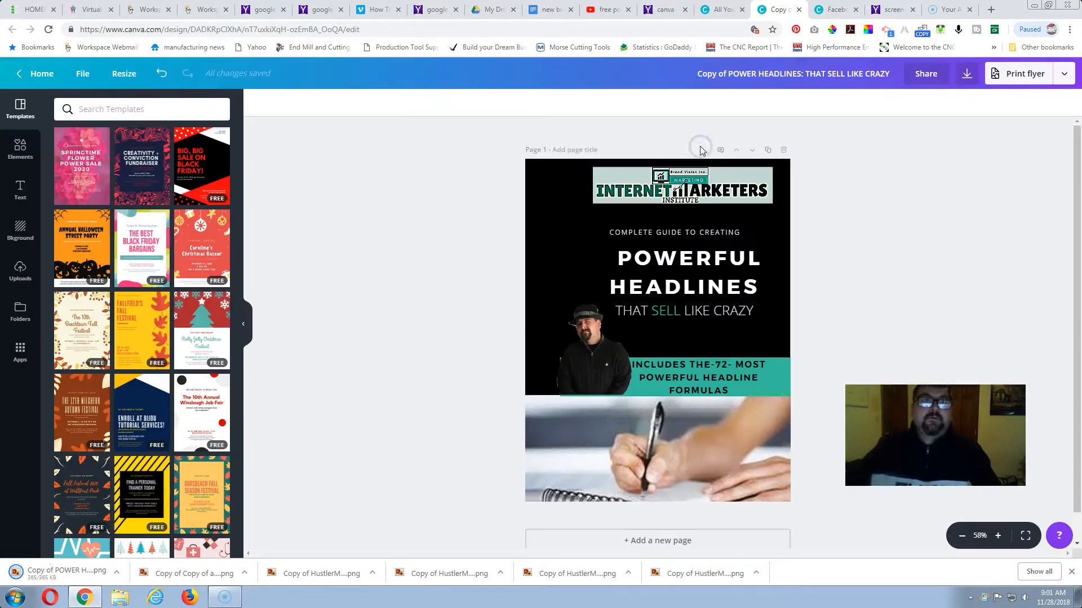
left_click(702, 149)
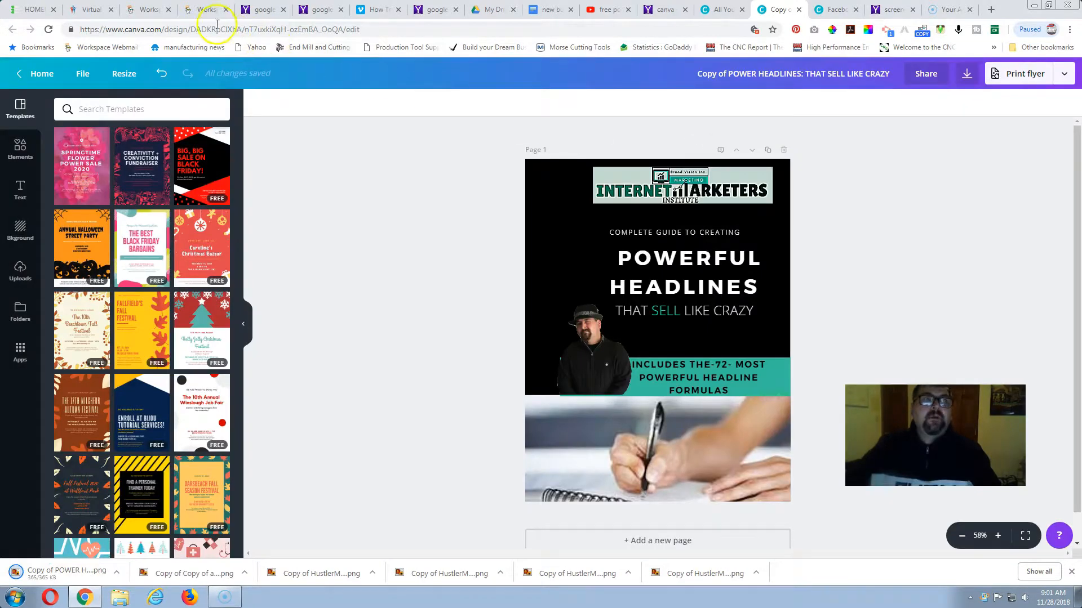
Return to the Builderall mockup and replace its media with the revised cover, searching Downloads for "co".
left_click(91, 10)
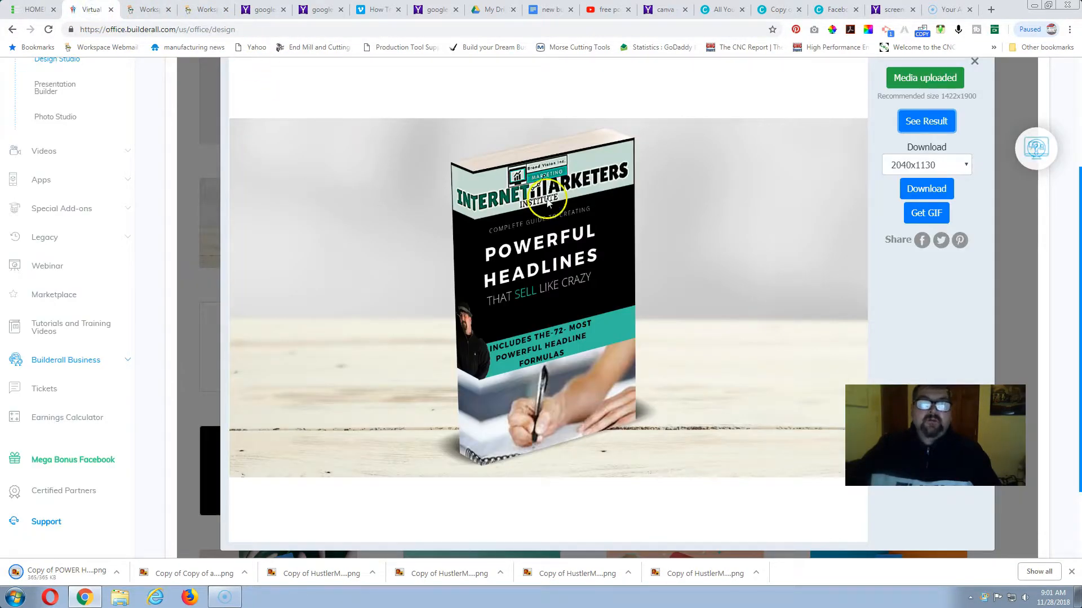
scroll(905, 133, "up", 1)
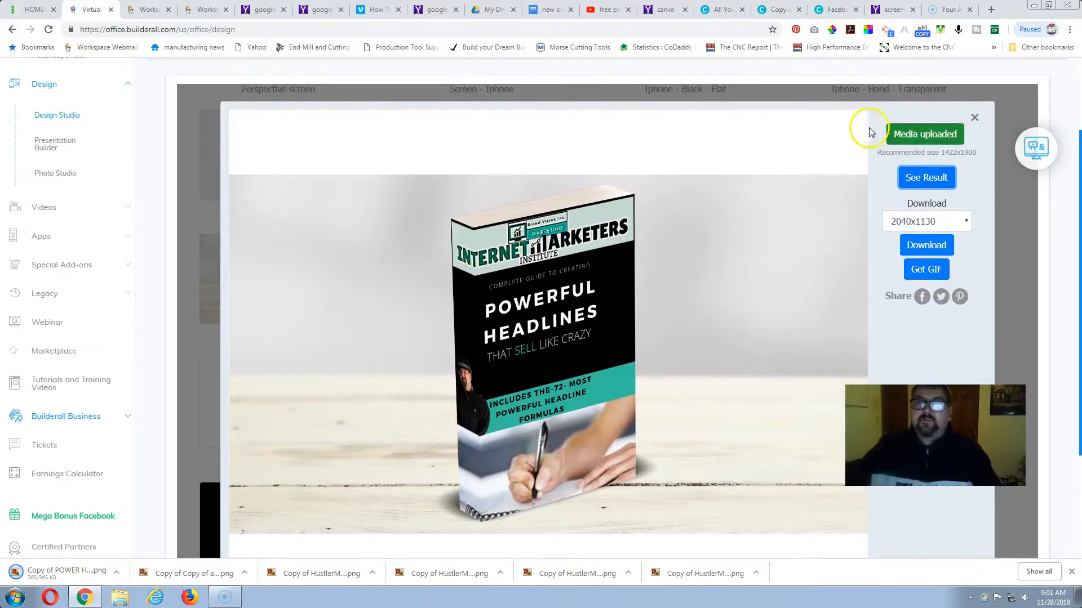
left_click(919, 138)
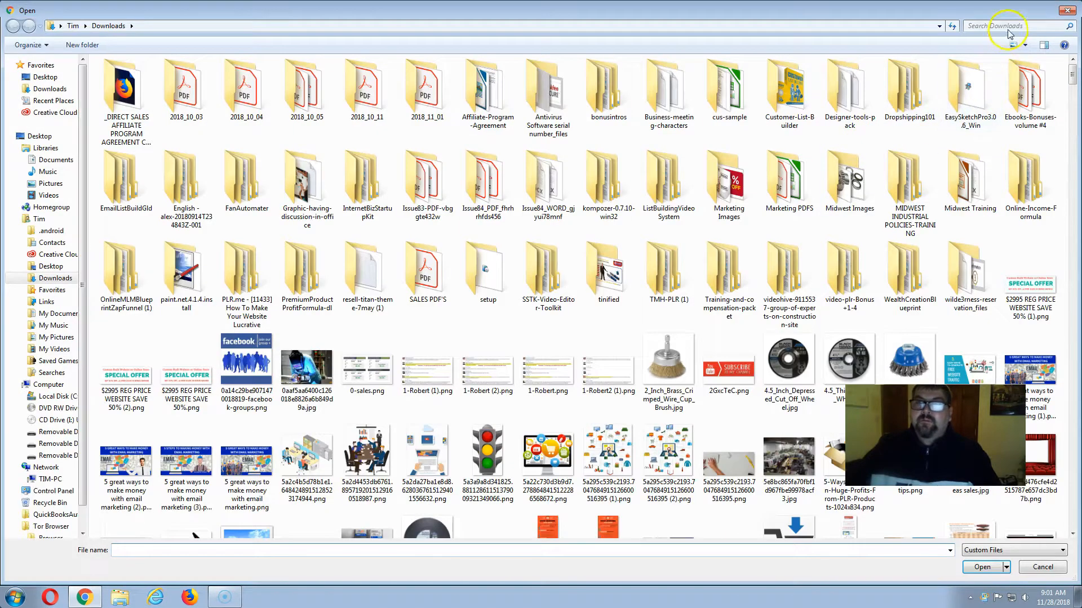
left_click(1007, 28)
type("co")
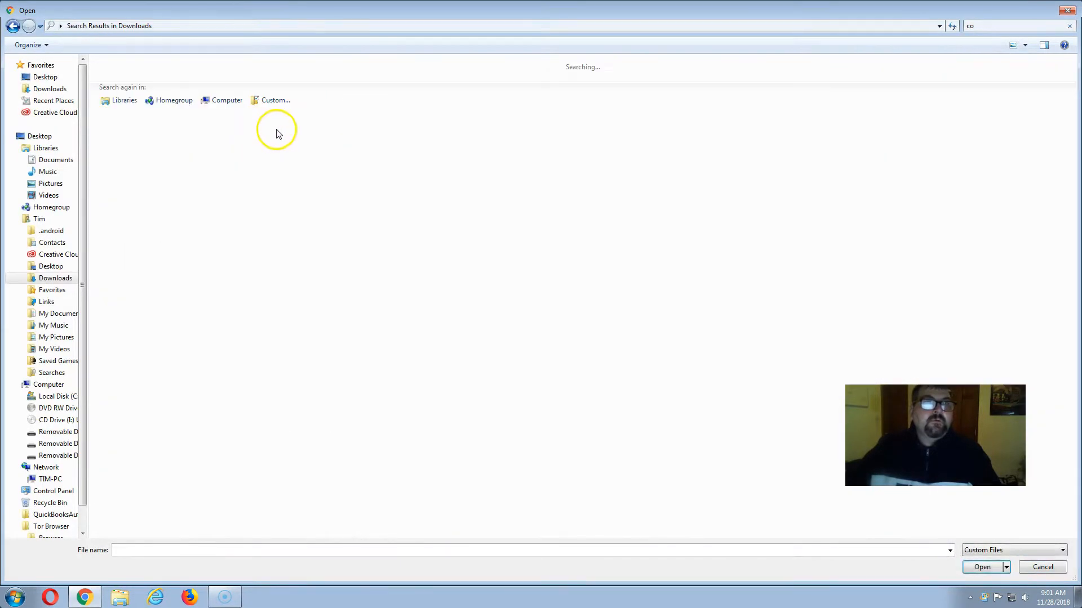
double_click(248, 89)
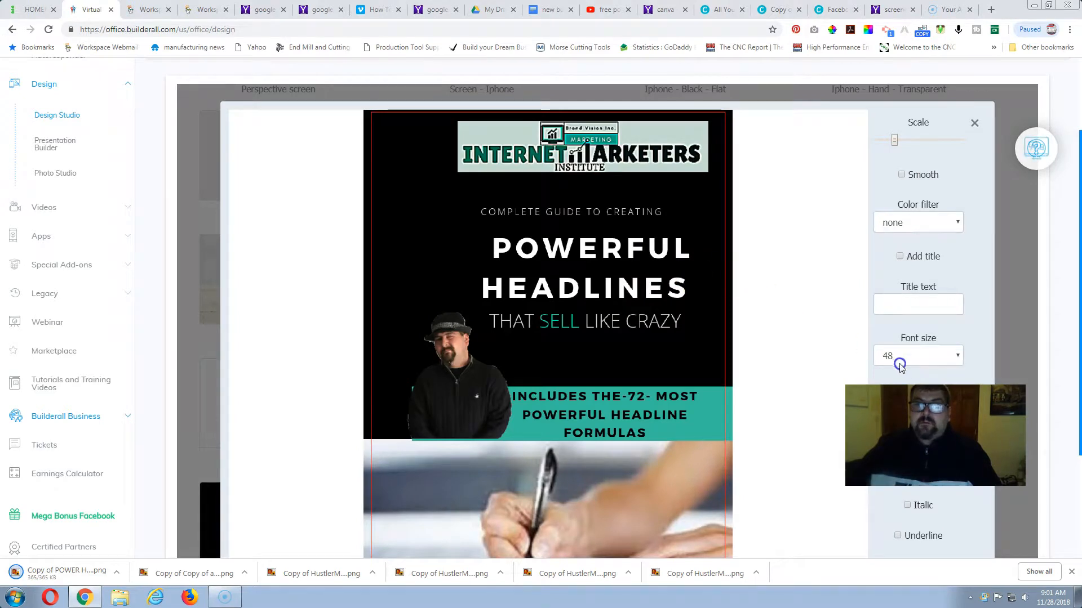
Check the revised cover against the red frame and apply its placement to the mockup.
scroll(968, 338, "up", 2)
scroll(973, 305, "down", 5)
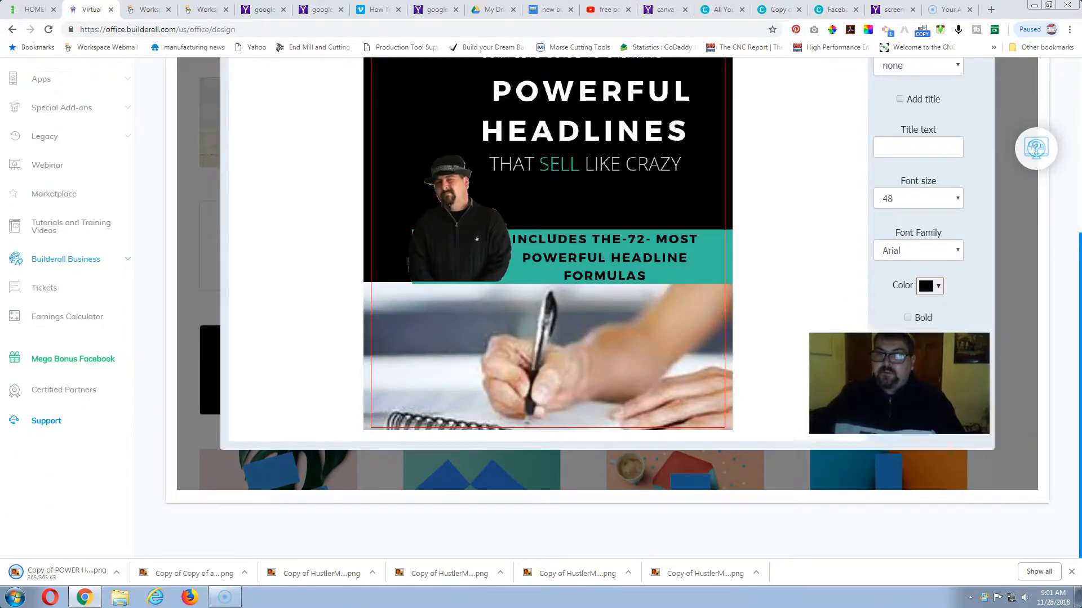
left_click(917, 411)
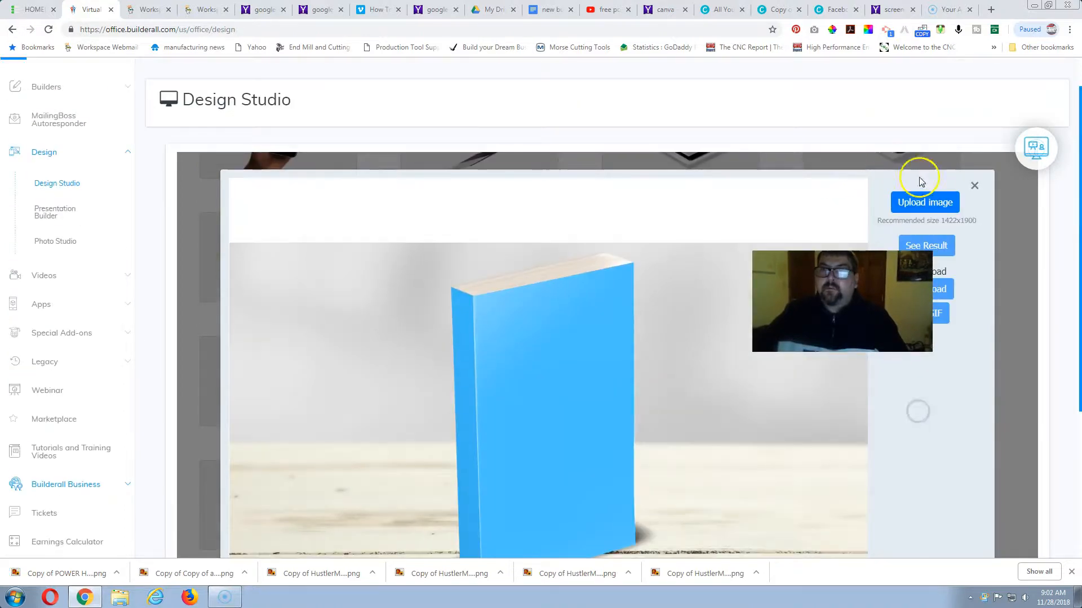
Upload the revised Powerful Headlines cover to the blank book template, searching Downloads for "co", and review its fit in the frame.
left_click(922, 204)
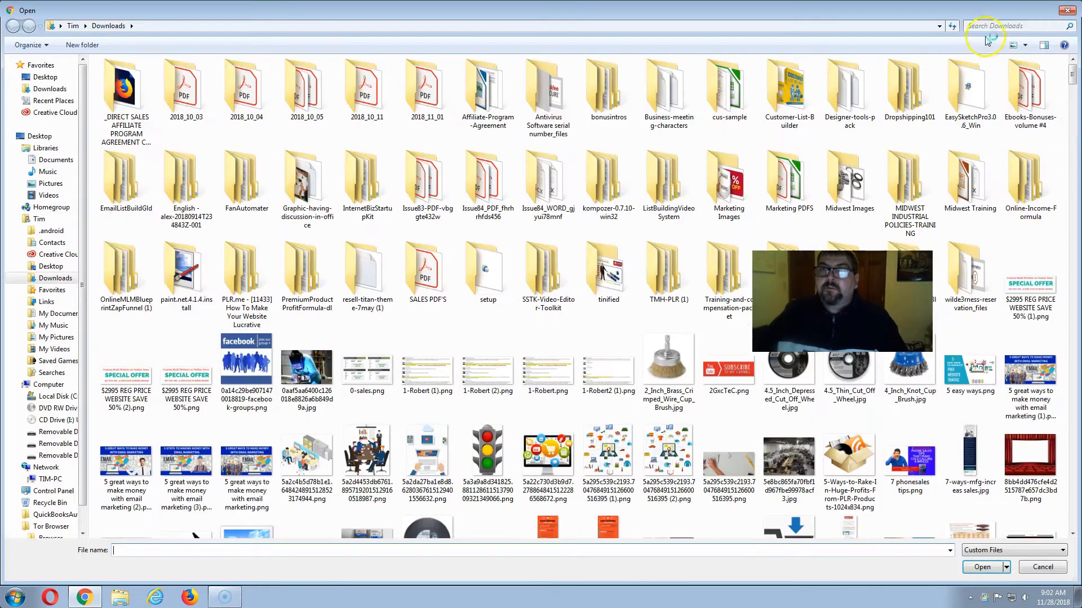
left_click(992, 26)
type("co")
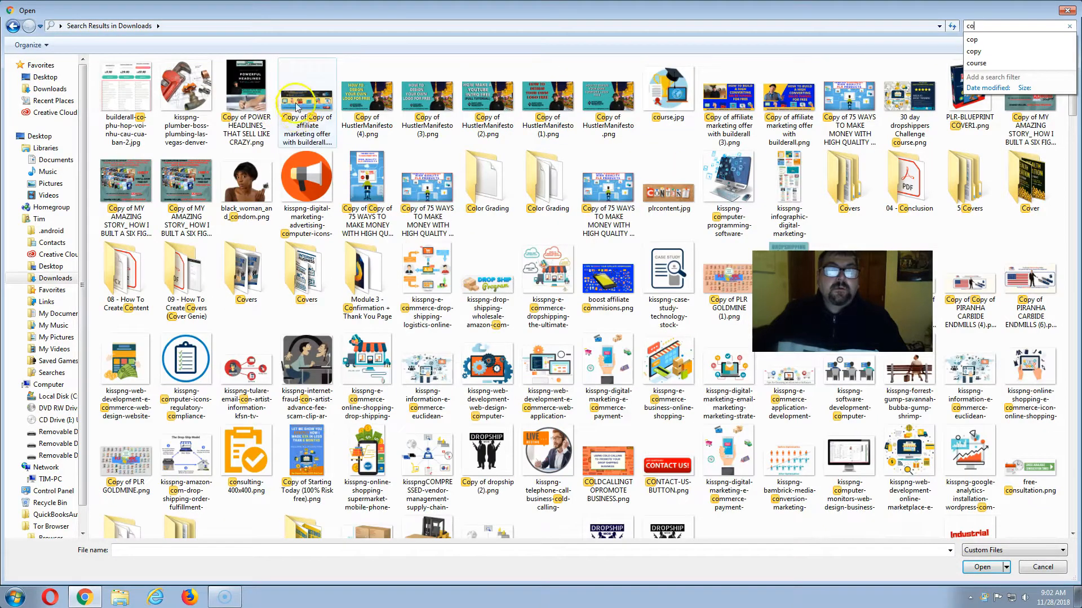
double_click(248, 90)
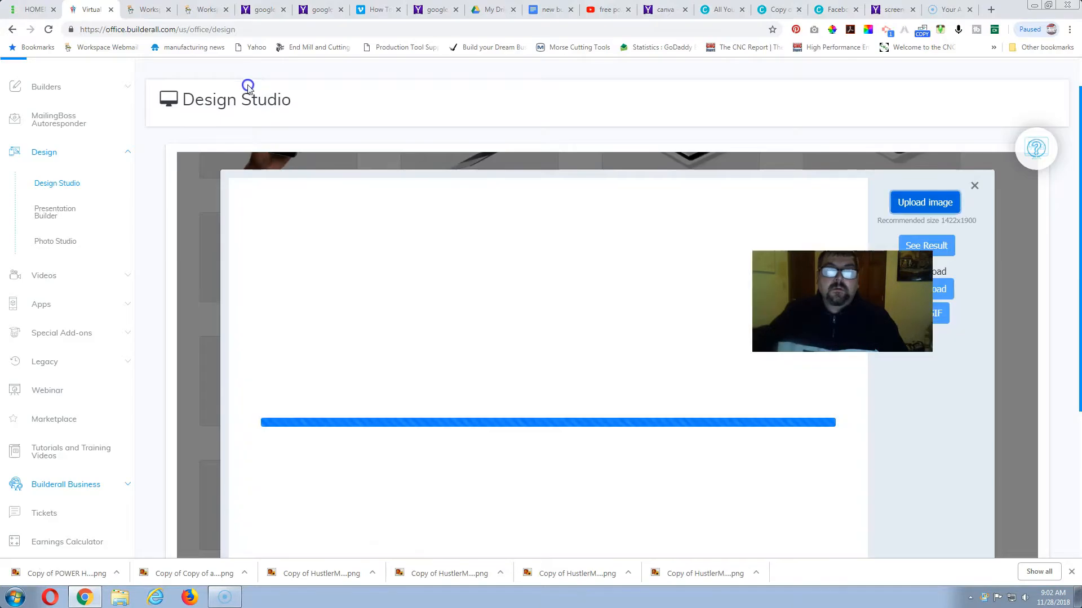
scroll(900, 383, "down", 2)
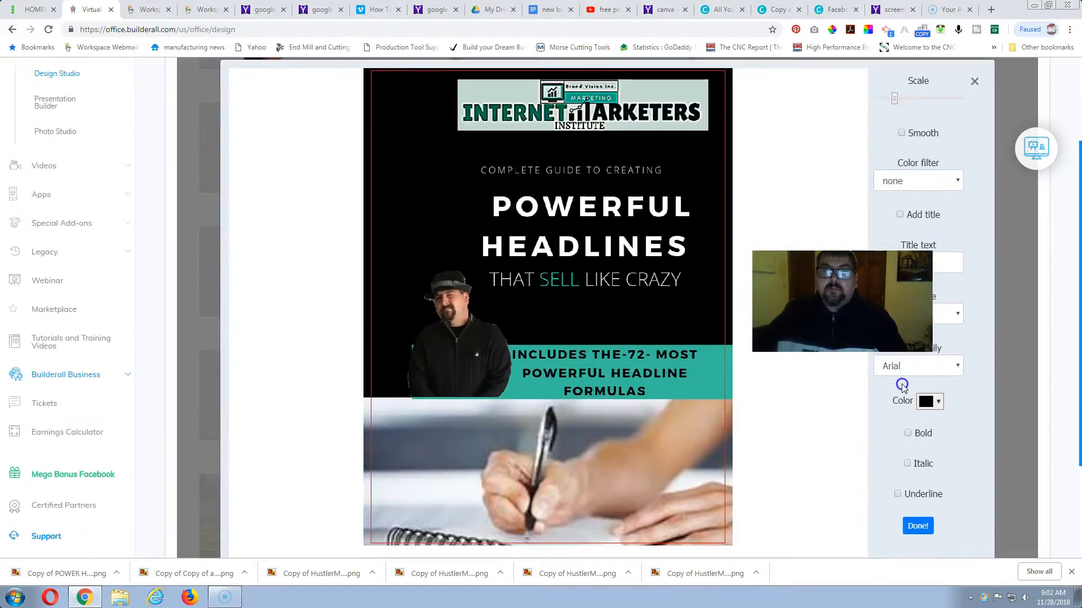
Reposition the Powerful Headlines cover horizontally so it spans the red frame, and confirm the placement.
scroll(845, 422, "down", 1)
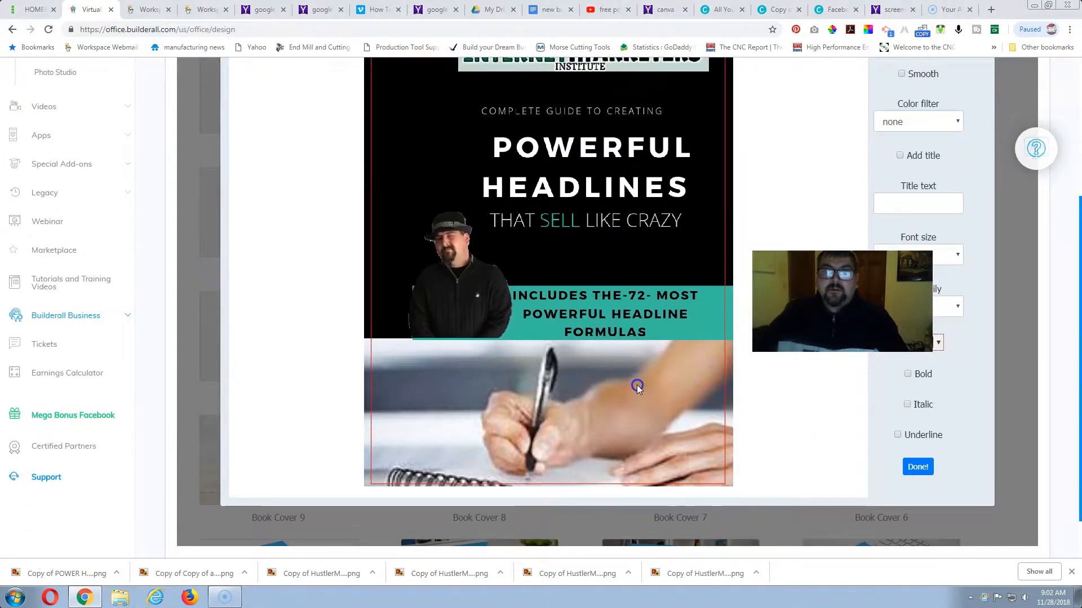
left_click_drag(638, 384, 652, 385)
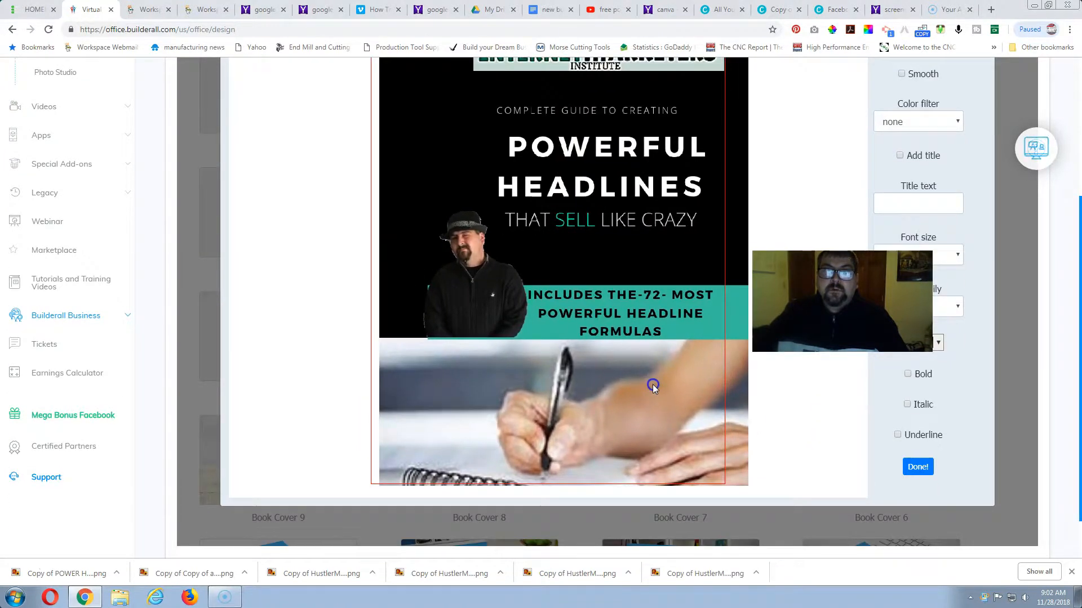
scroll(651, 385, "up", 2)
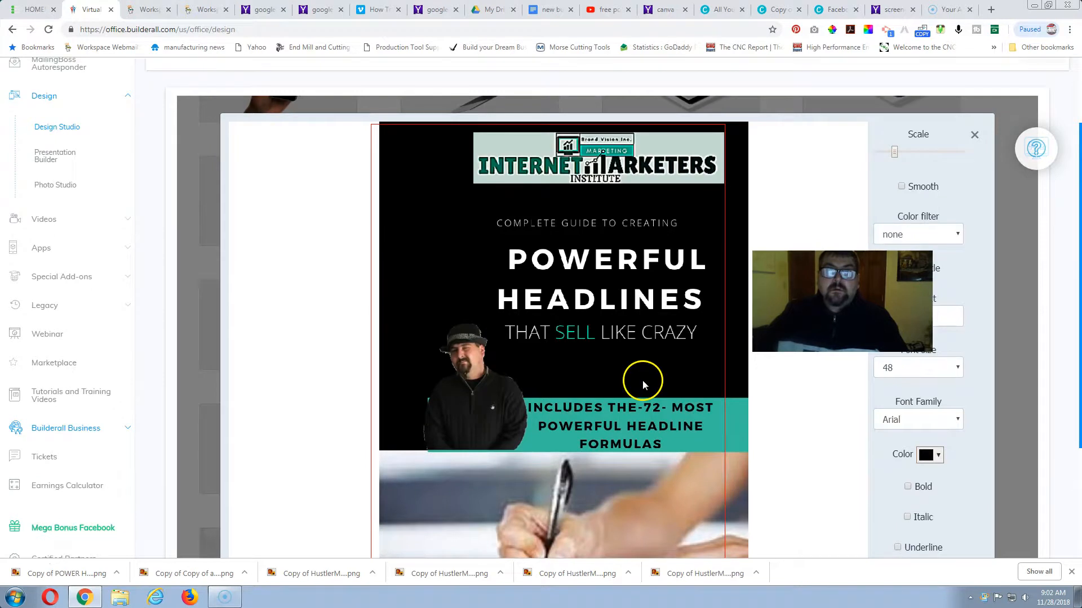
left_click_drag(642, 380, 629, 382)
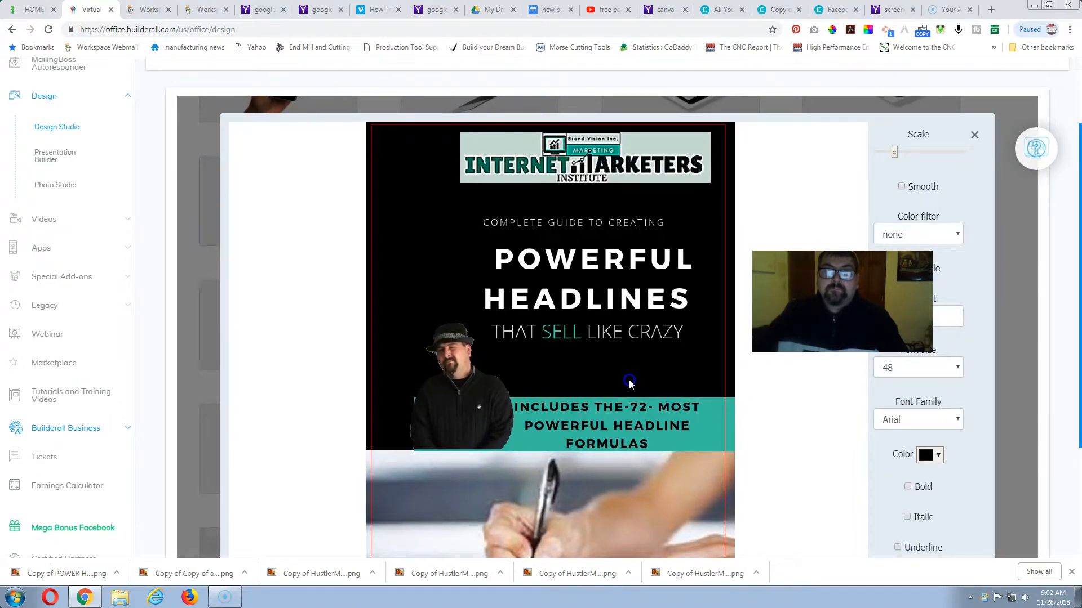
scroll(965, 427, "down", 3)
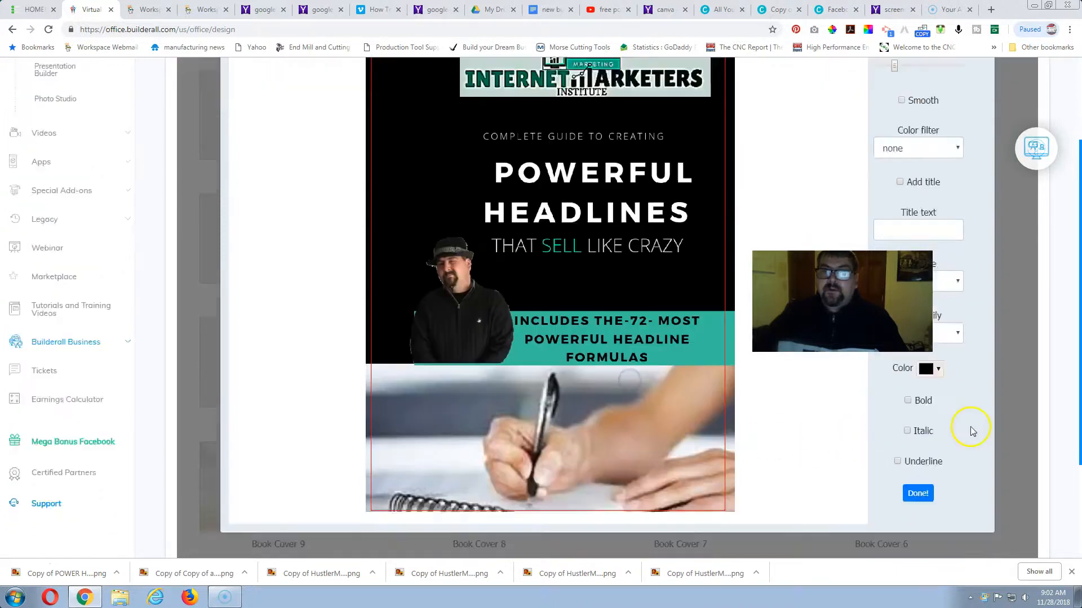
left_click(917, 411)
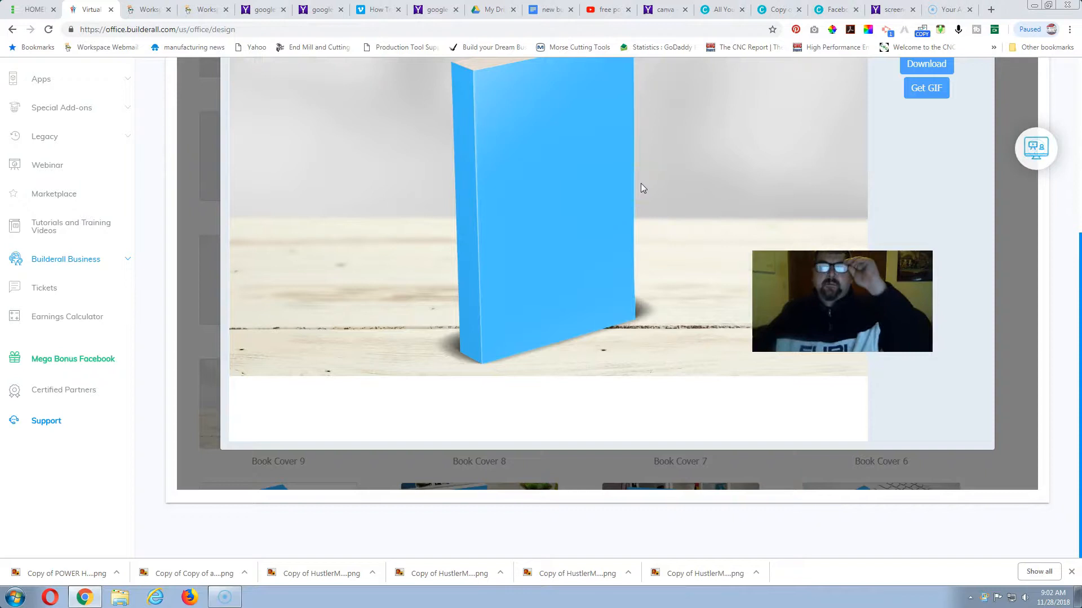
Render the book mockup with the repositioned cover and inspect how the artwork wraps around the front and spine.
scroll(874, 164, "up", 2)
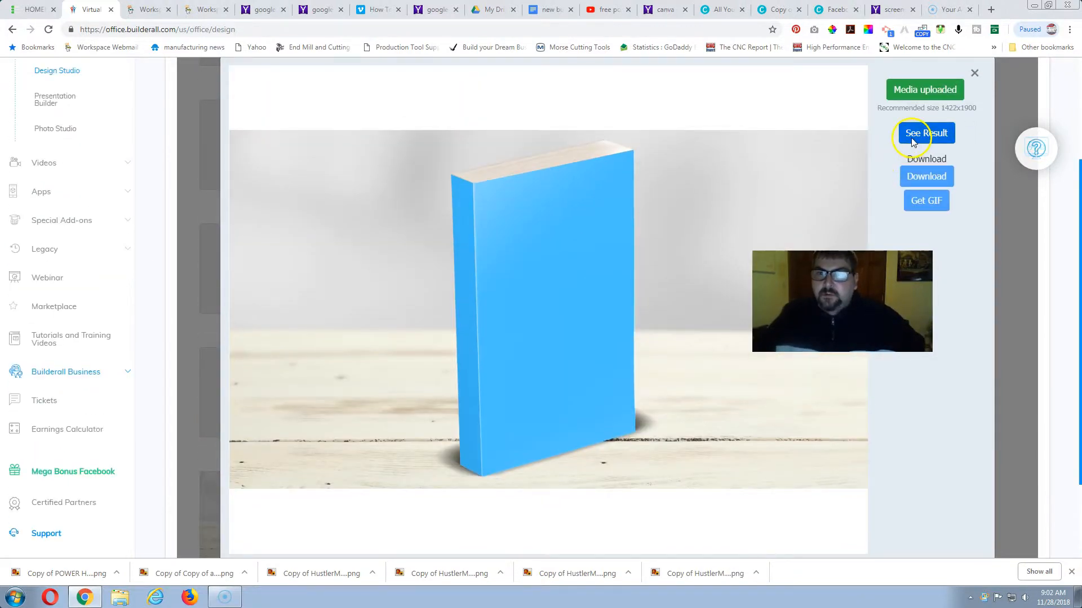
left_click(923, 132)
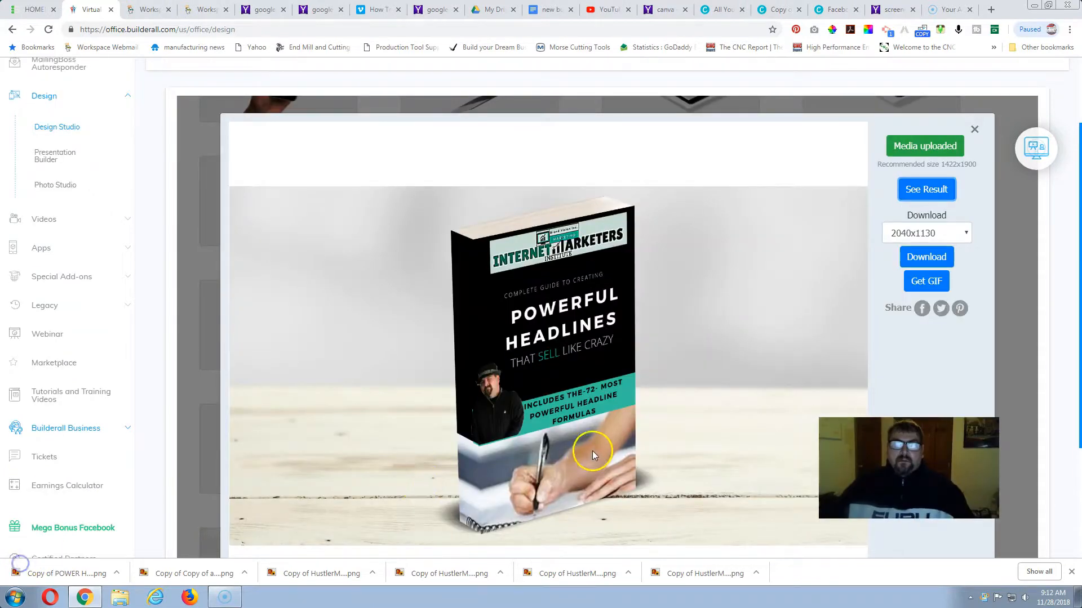
scroll(596, 428, "up", 1)
scroll(597, 406, "down", 1)
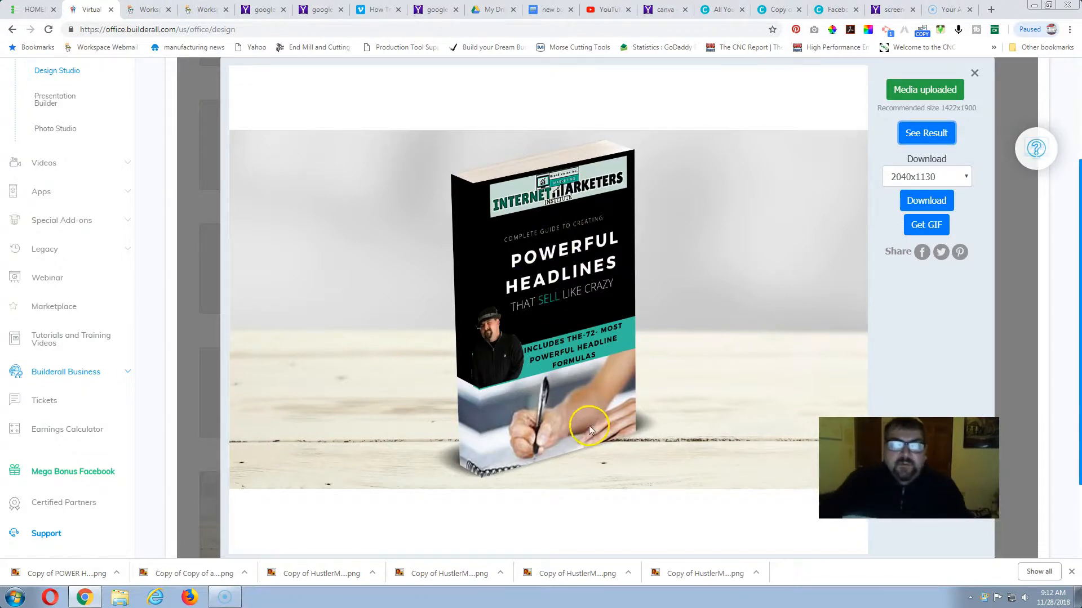
scroll(541, 367, "up", 1)
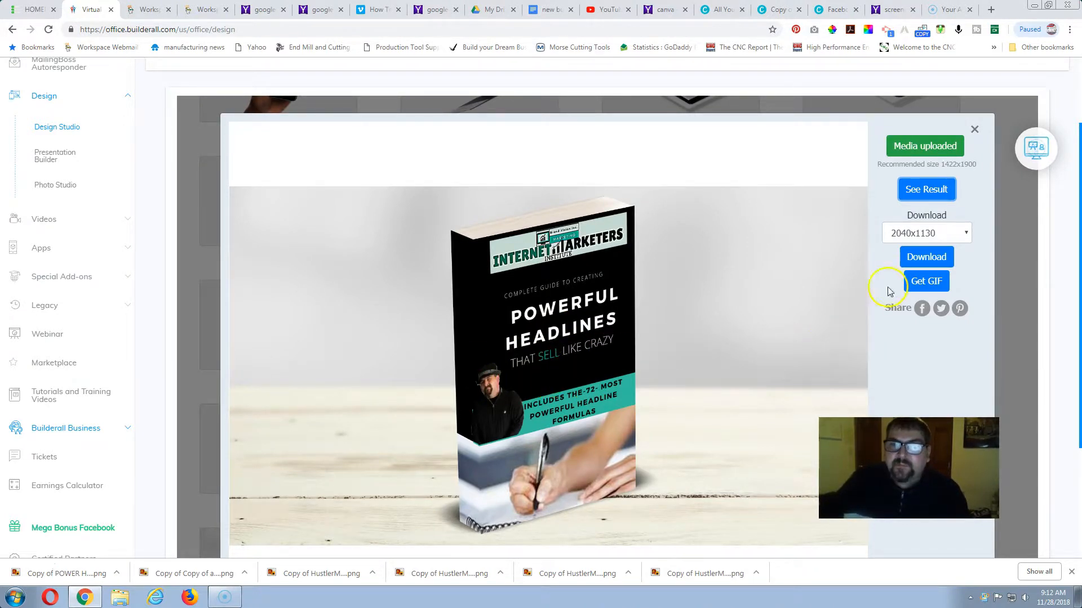
Download the finished book mockup as a PNG image named "headlines.png" into the Downloads folder.
left_click(926, 258)
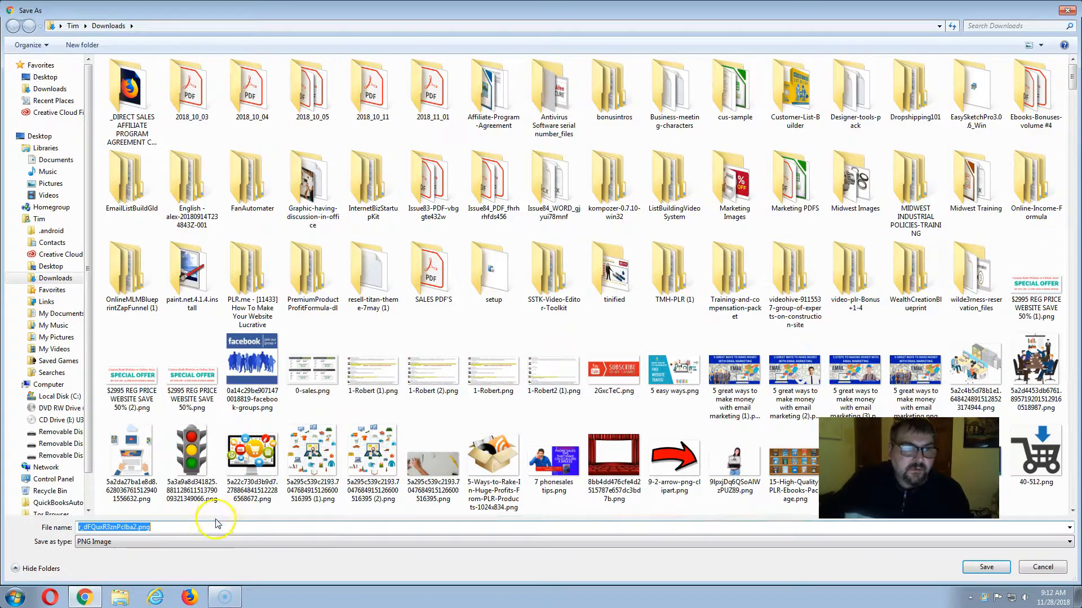
left_click(139, 528)
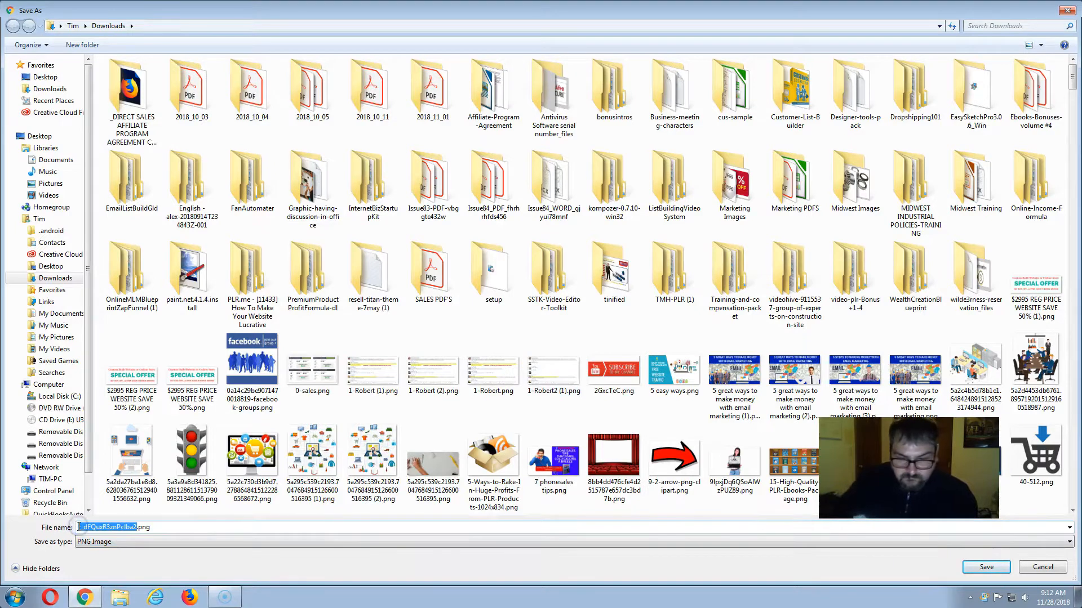
type("hea")
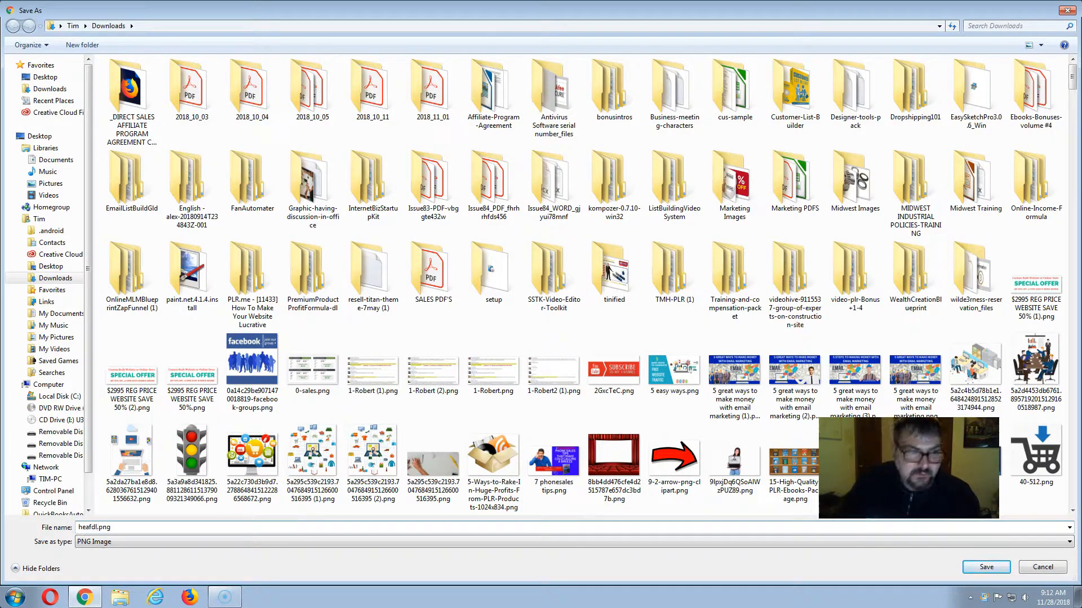
type("dlines")
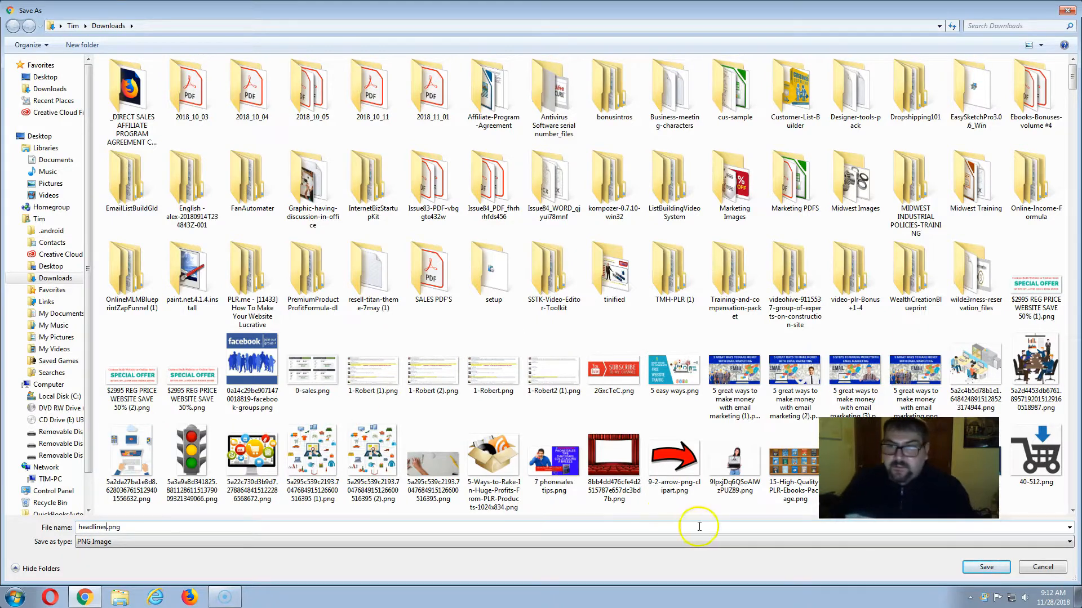
left_click(972, 571)
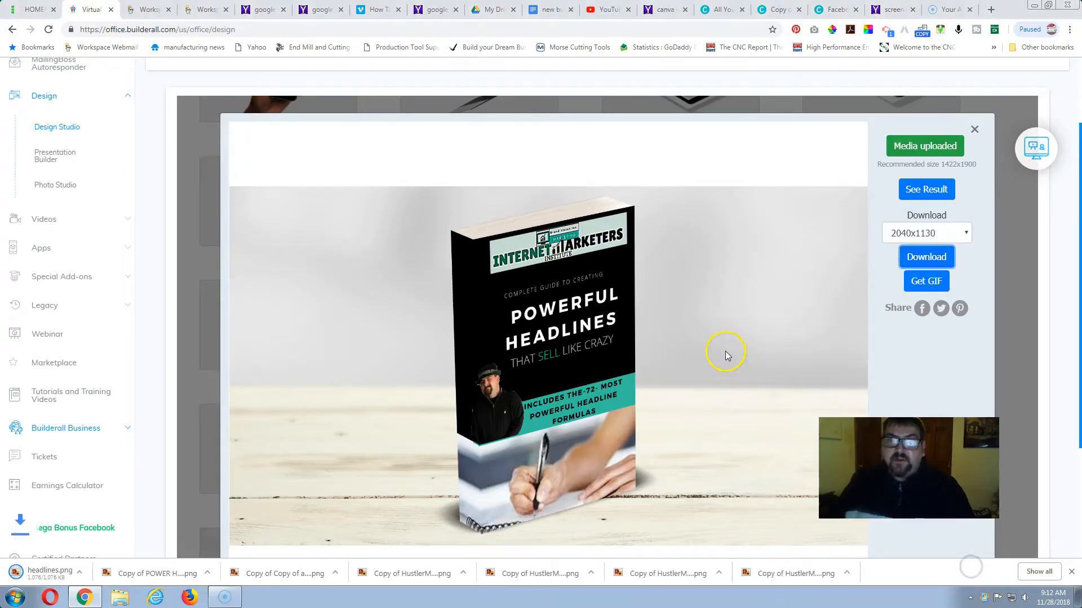